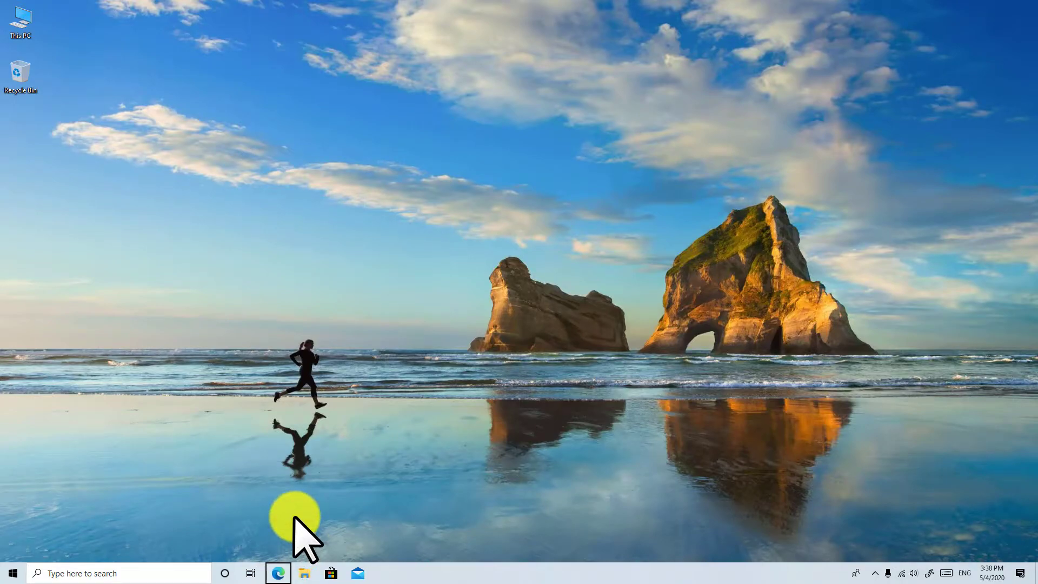
Step: Launch Microsoft Edge from the taskbar and close its window
{"action": "key", "text": "Return"}
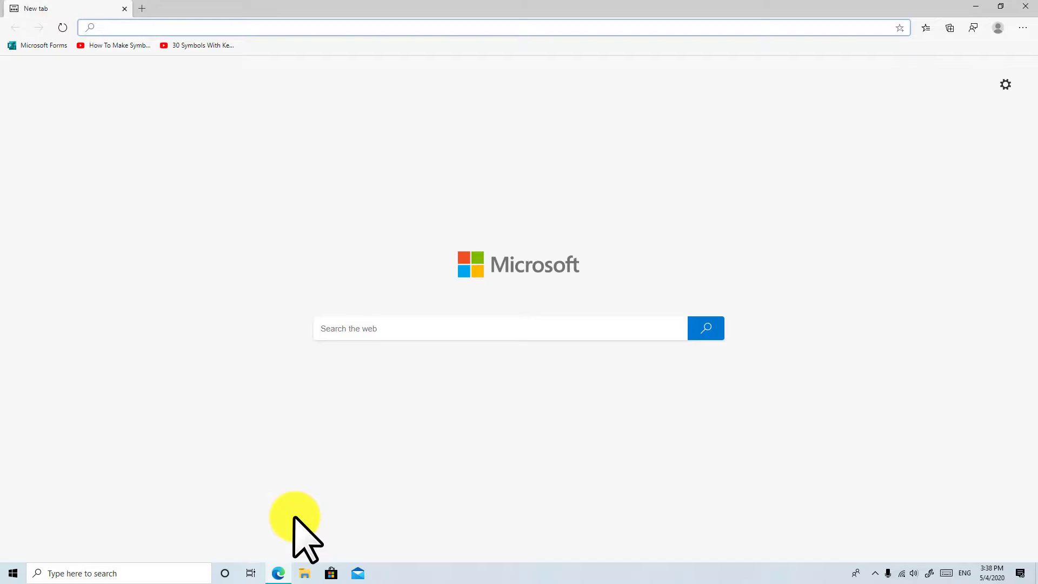
{"action": "left_click", "coordinate": [1025, 6]}
Step: Cycle the keyboard focus through the pinned taskbar apps, ending on Mail
{"action": "key", "text": "super+t"}
{"action": "key", "text": "super+t"}
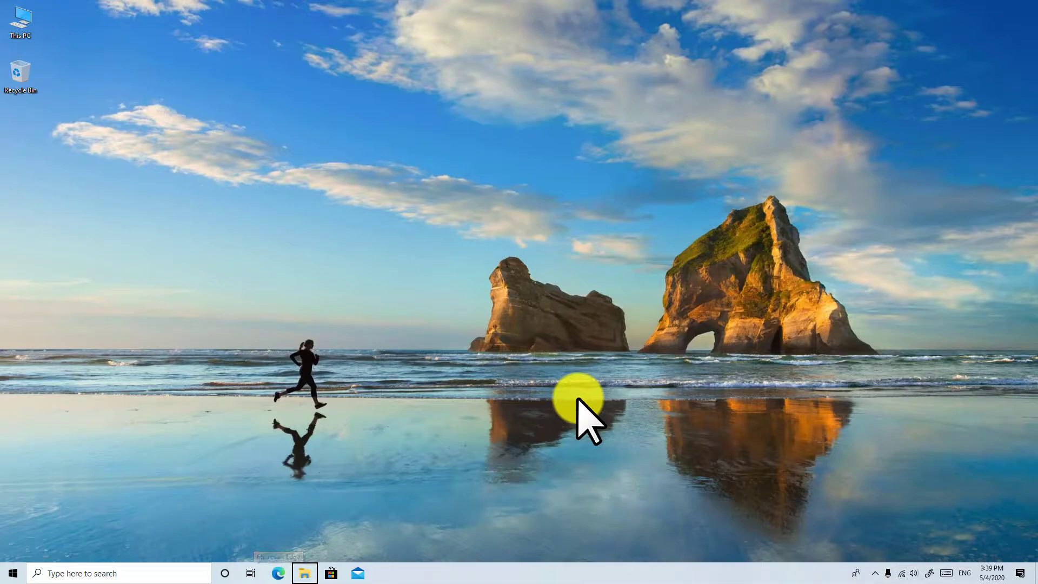
{"action": "key", "text": "super+t"}
{"action": "key", "text": "super+t"}
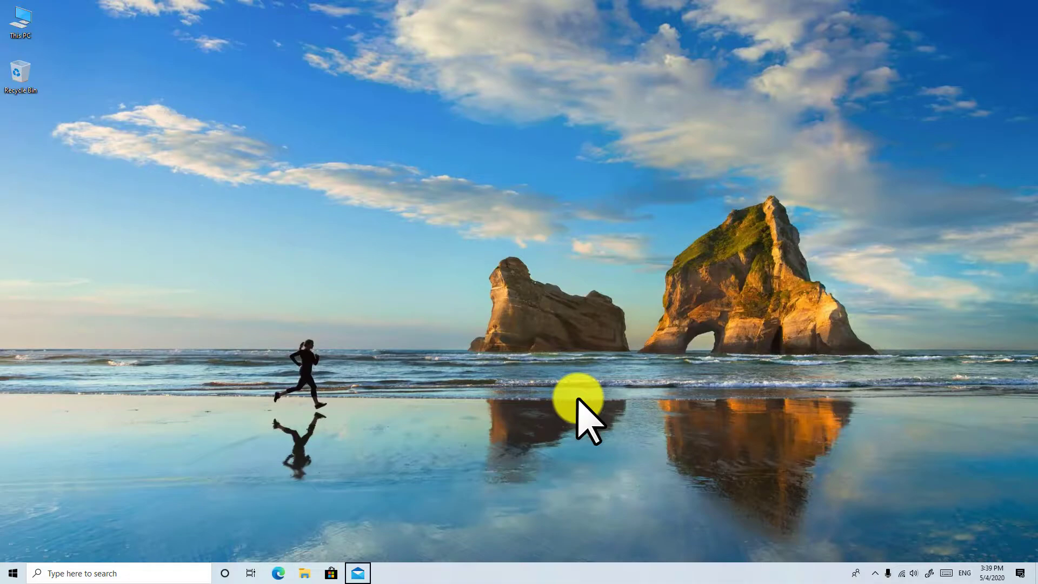
{"action": "key", "text": "super+t"}
{"action": "key", "text": "super+t"}
{"action": "key", "text": "super+t"}
{"action": "key", "text": "super+t"}
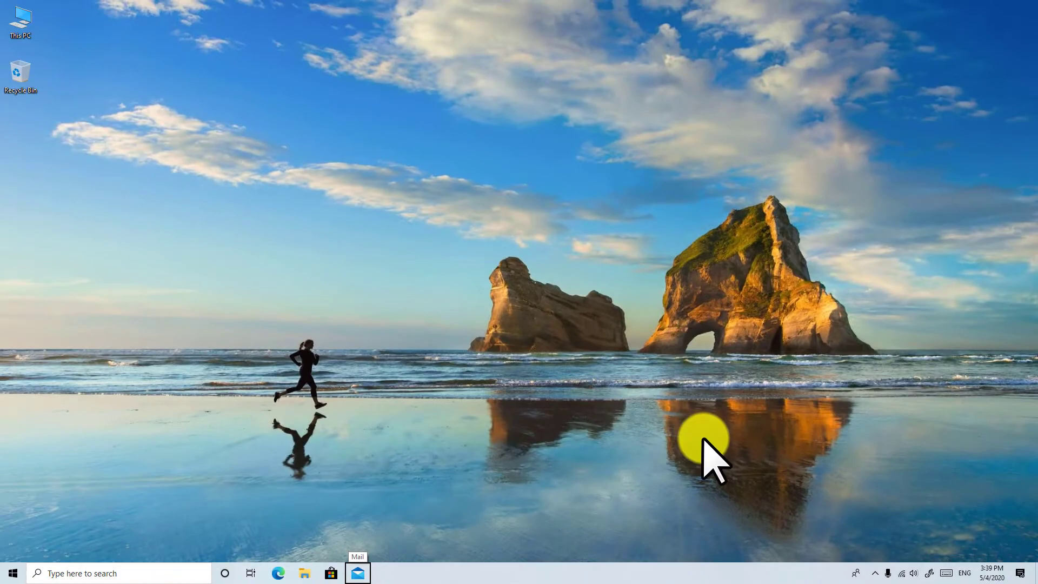
Step: Move the keyboard focus from the pinned apps to People and across the notification area items
{"action": "key", "text": "Tab"}
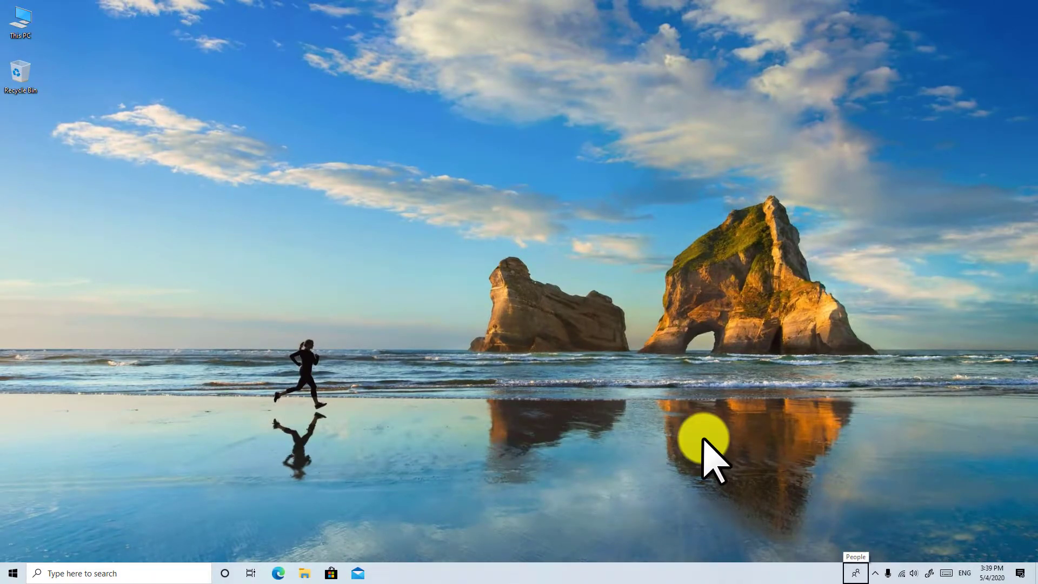
{"action": "key", "text": "Tab"}
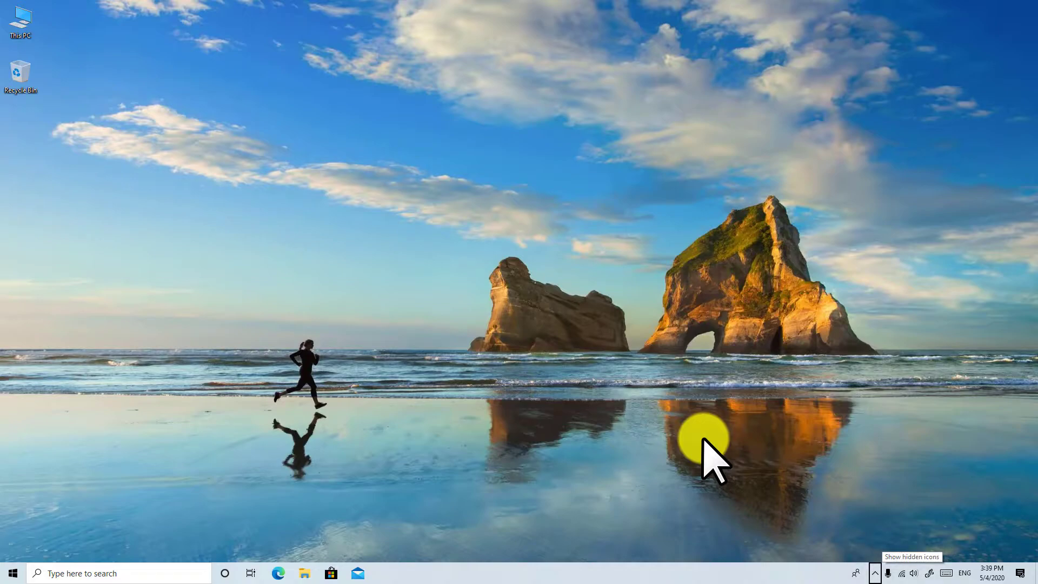
{"action": "key", "text": "Right"}
{"action": "key", "text": "Right"}
{"action": "key", "text": "Right"}
{"action": "key", "text": "Right"}
{"action": "key", "text": "Right"}
{"action": "key", "text": "Right"}
{"action": "key", "text": "Right"}
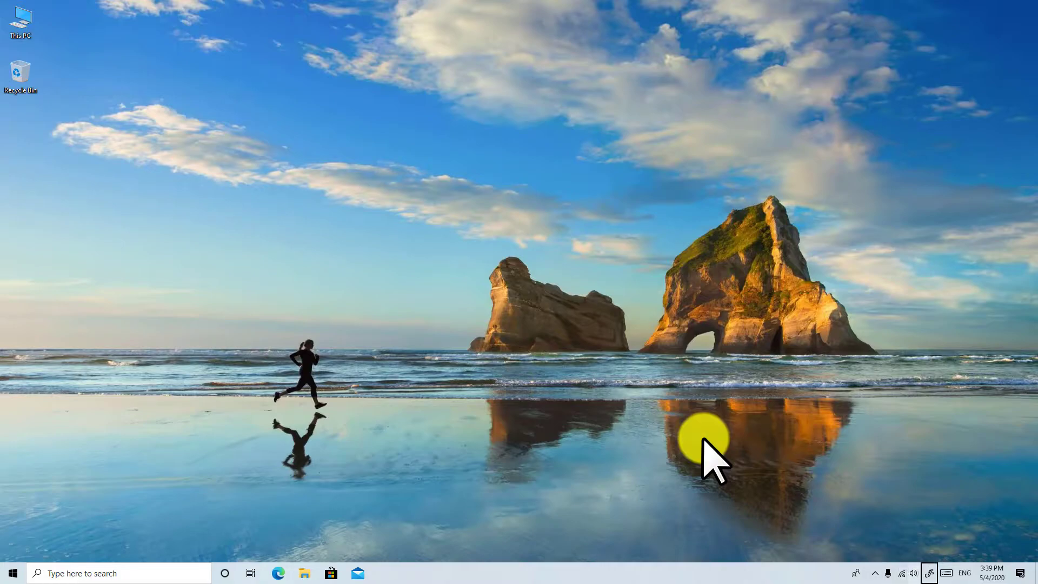
{"action": "key", "text": "Right"}
{"action": "key", "text": "Right"}
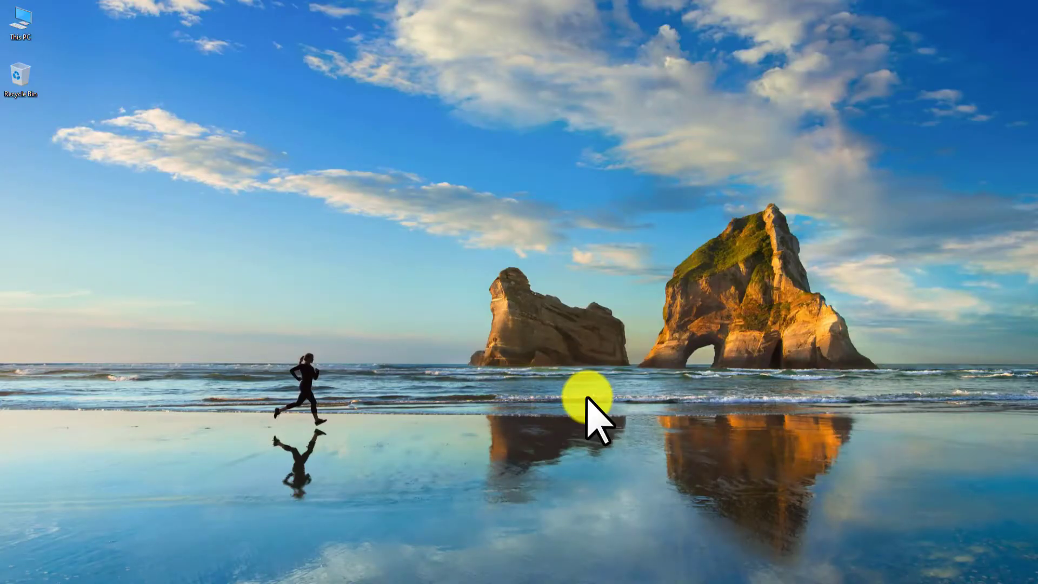
Step: Browse the recent activity timeline in Task View and switch to Desktop 3
{"action": "key", "text": "super+Tab"}
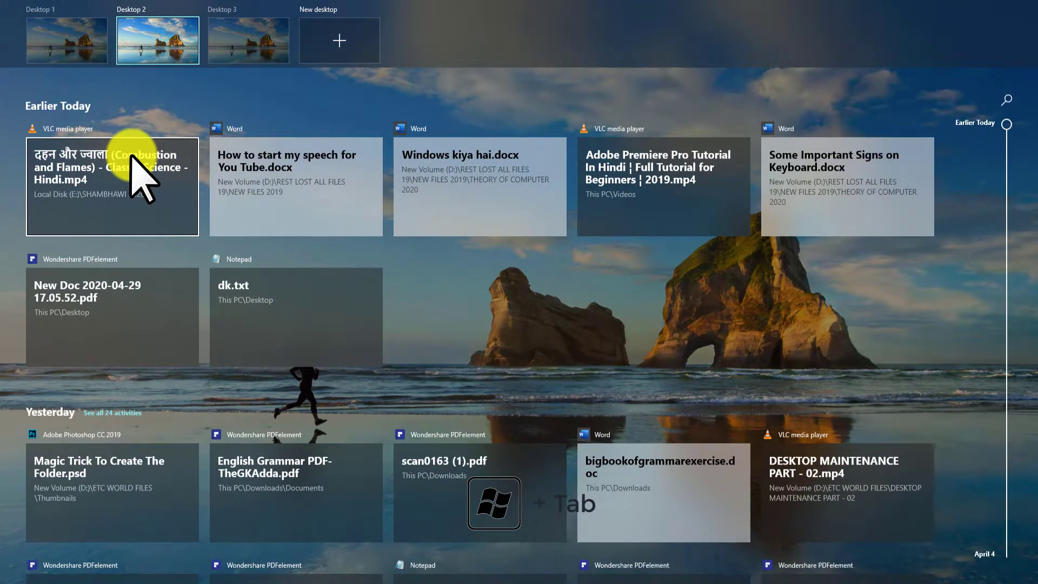
{"action": "scroll", "coordinate": [181, 238], "scroll_direction": "down", "scroll_amount": 10}
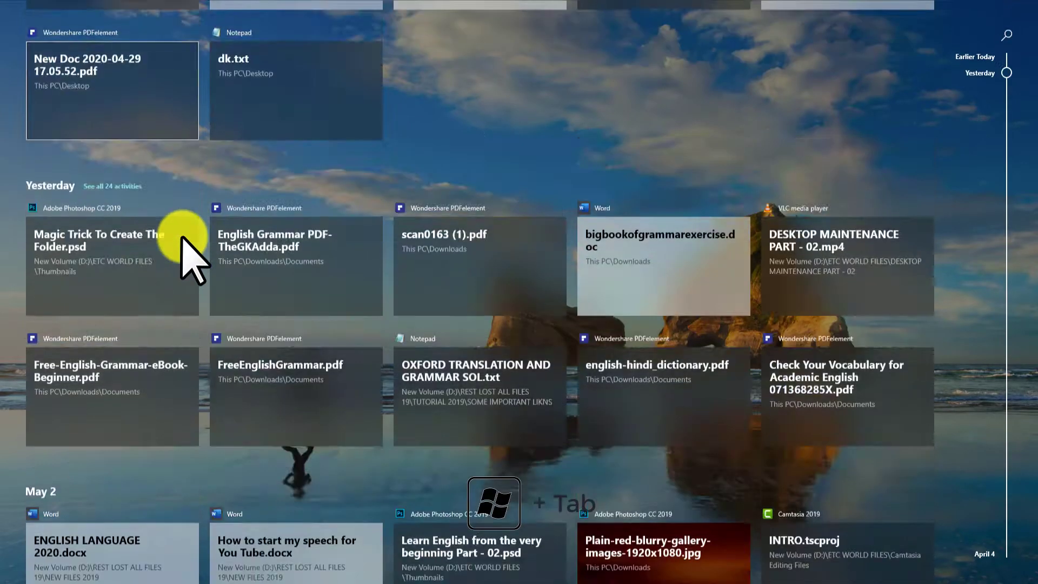
{"action": "scroll", "coordinate": [181, 238], "scroll_direction": "up", "scroll_amount": 10}
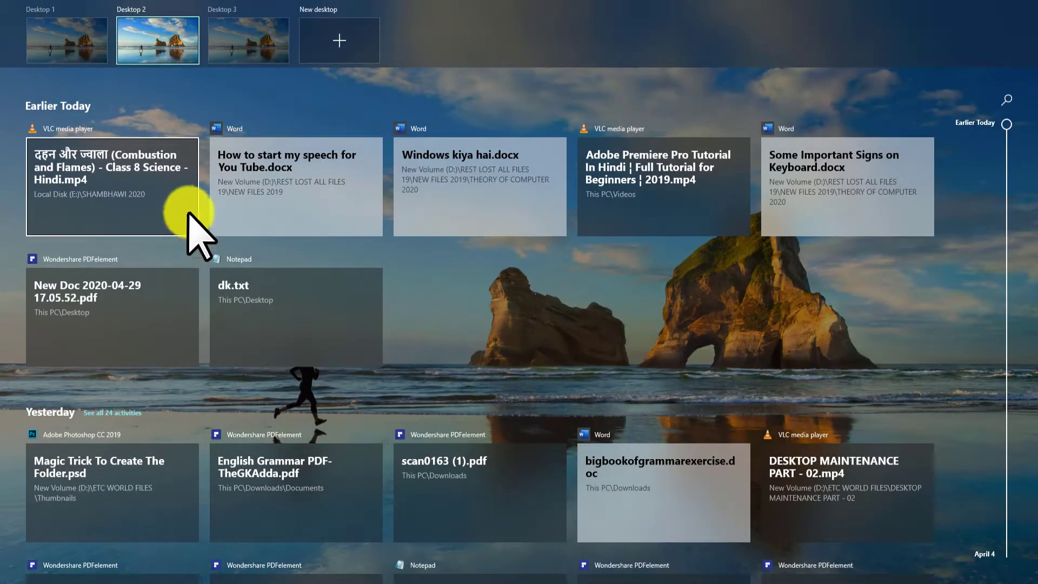
{"action": "left_click", "coordinate": [248, 48]}
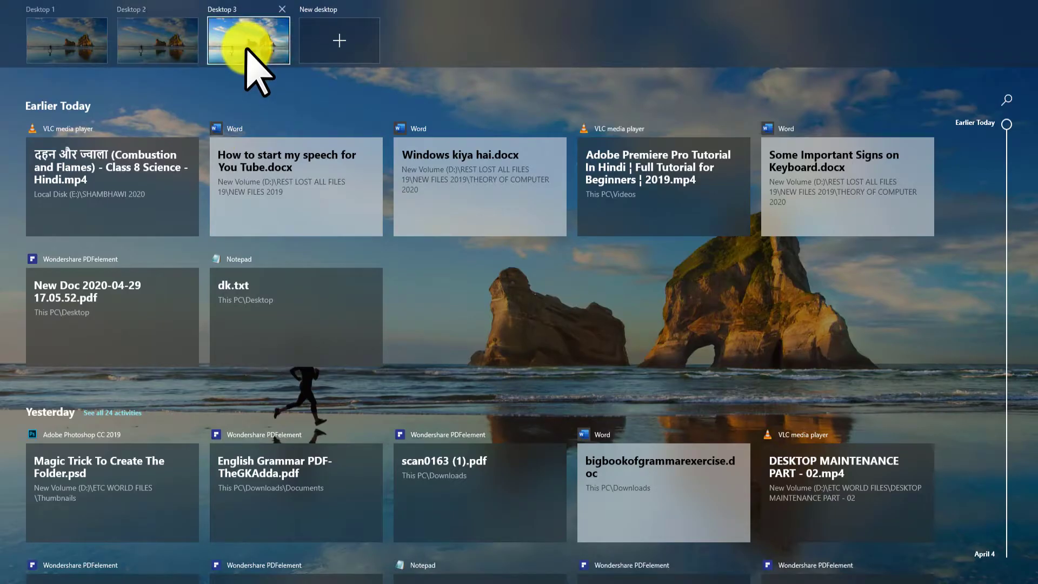
{"action": "right_click", "coordinate": [311, 142]}
{"action": "left_click", "coordinate": [344, 175]}
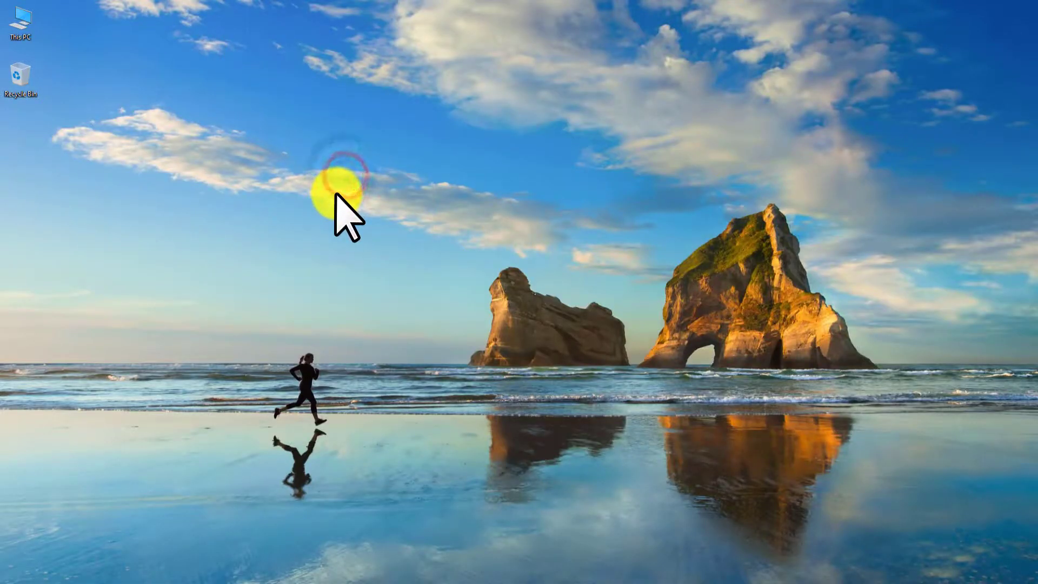
Step: Add a fourth virtual desktop in Task View, and remove Desktop 4 and Desktop 3
{"action": "key", "text": "super+Tab"}
{"action": "left_click", "coordinate": [337, 48]}
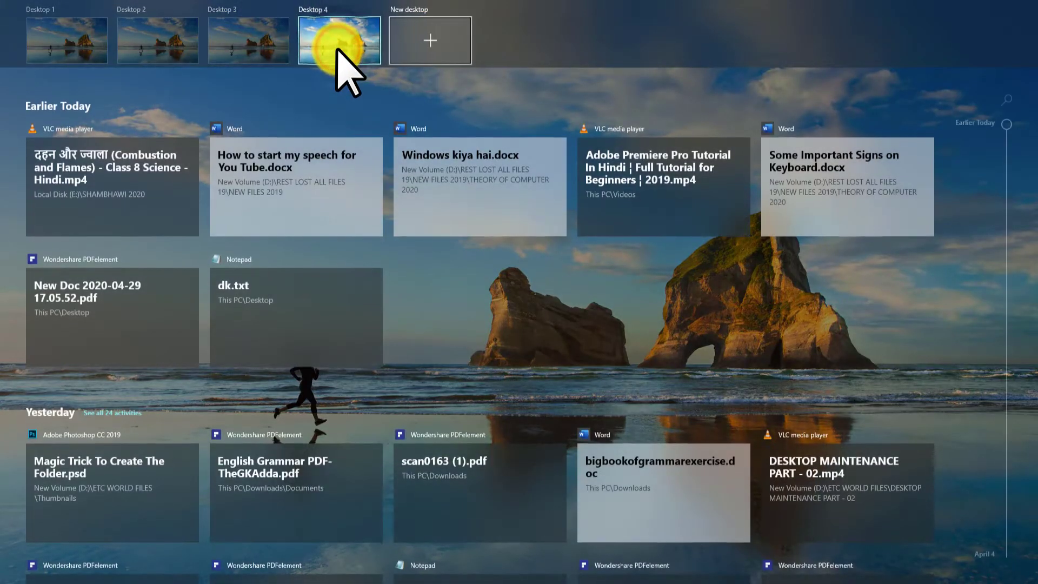
{"action": "left_click", "coordinate": [372, 9]}
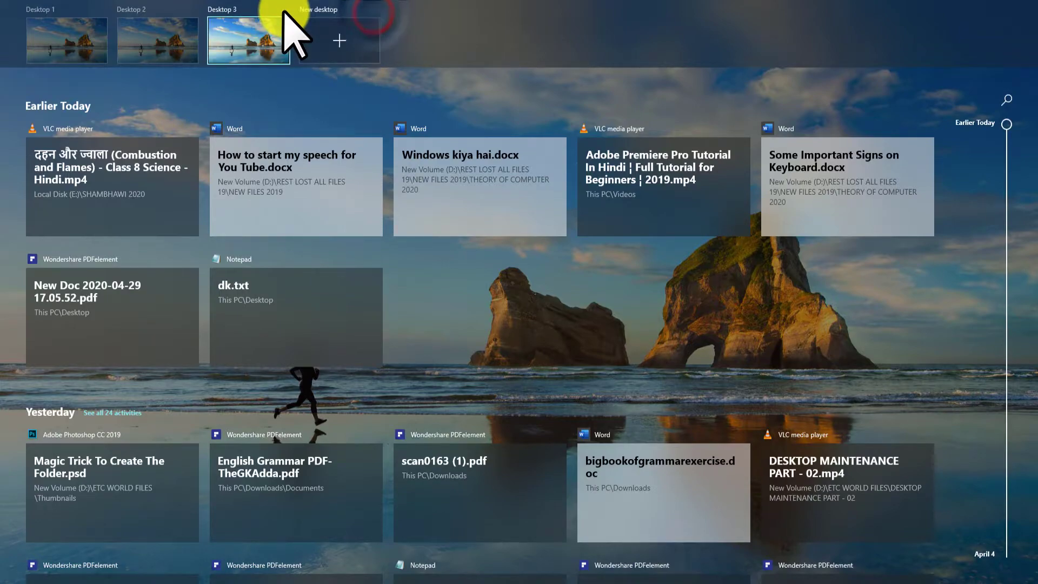
{"action": "left_click", "coordinate": [281, 9]}
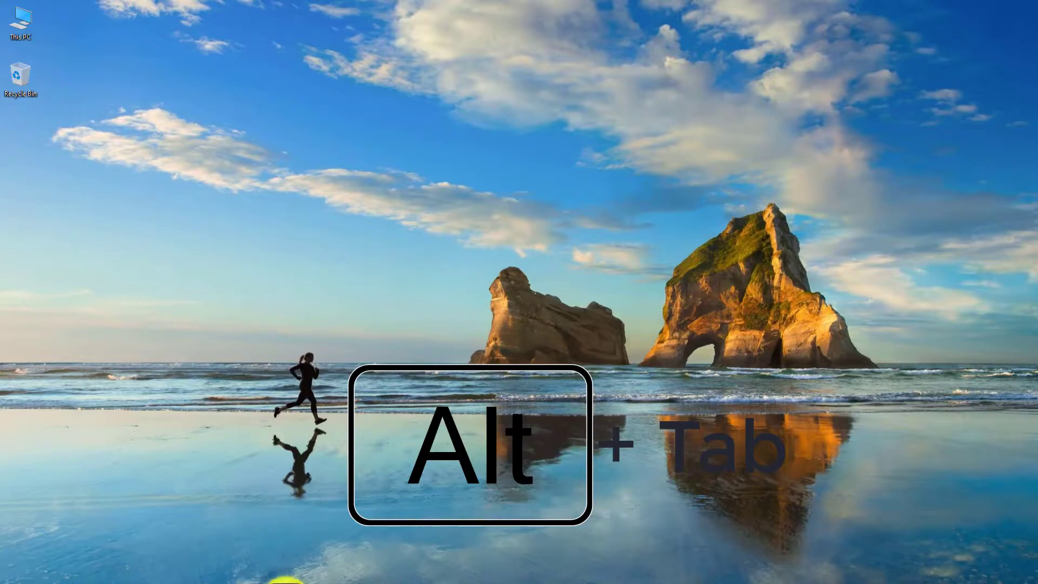
Step: Maximize the Microsoft Store window and bring up Calculator
{"action": "key", "text": "alt+Tab"}
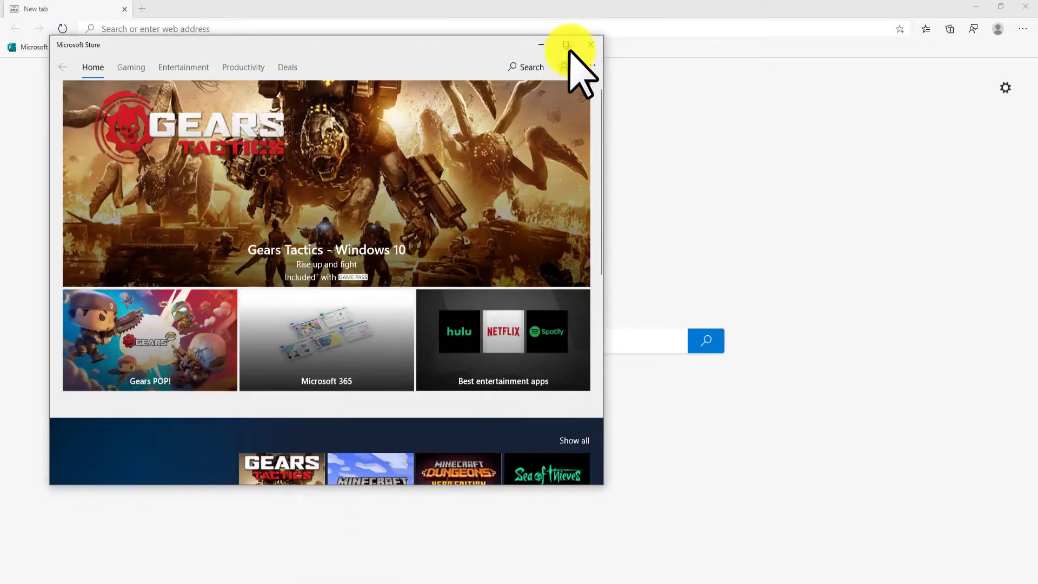
{"action": "left_click", "coordinate": [566, 48]}
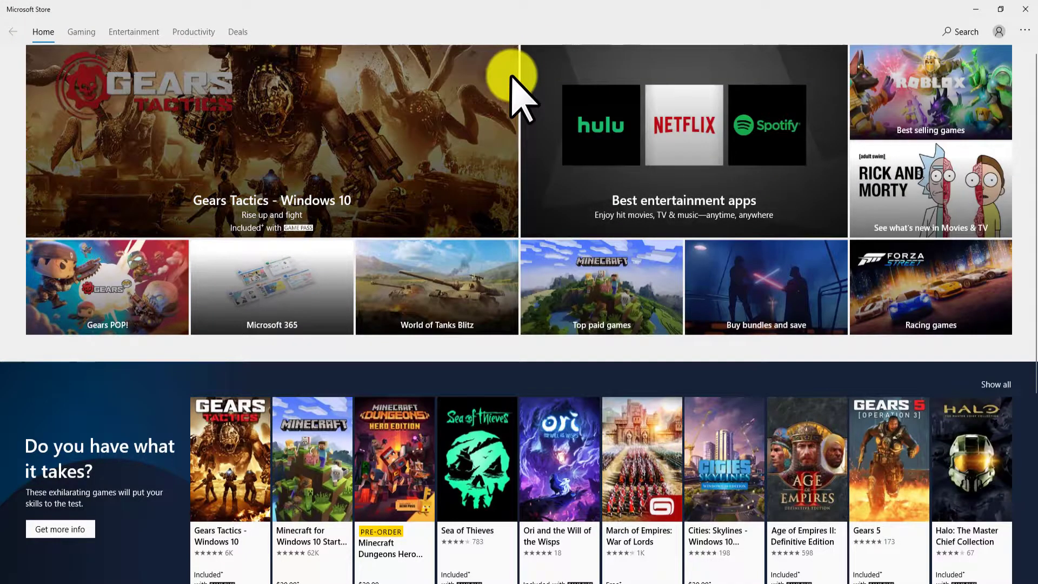
{"action": "left_click", "coordinate": [388, 579]}
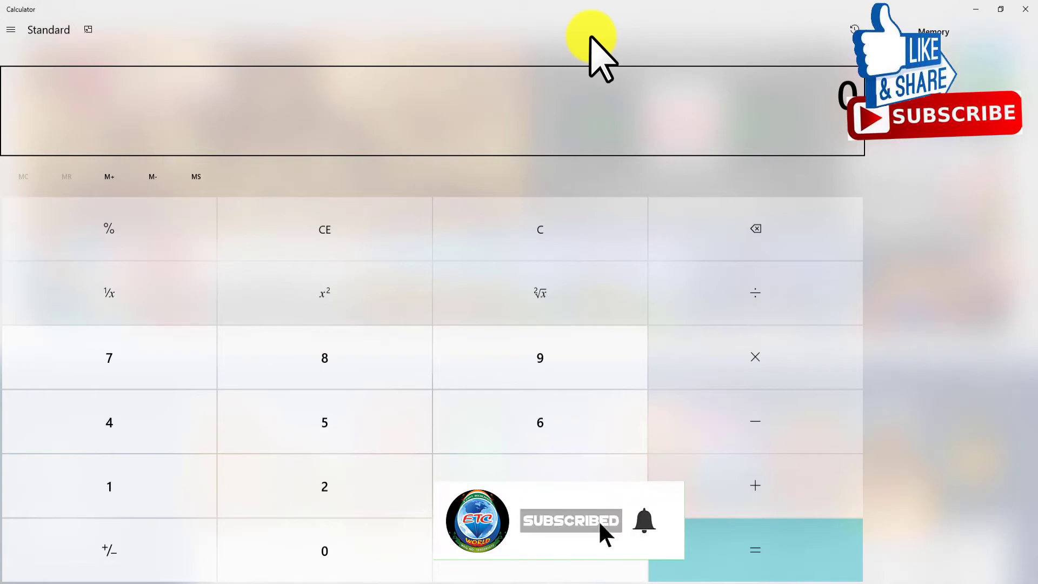
Step: Switch back and forth between the open Calculator, Microsoft Store and Microsoft Edge windows
{"action": "key", "text": "alt+Tab"}
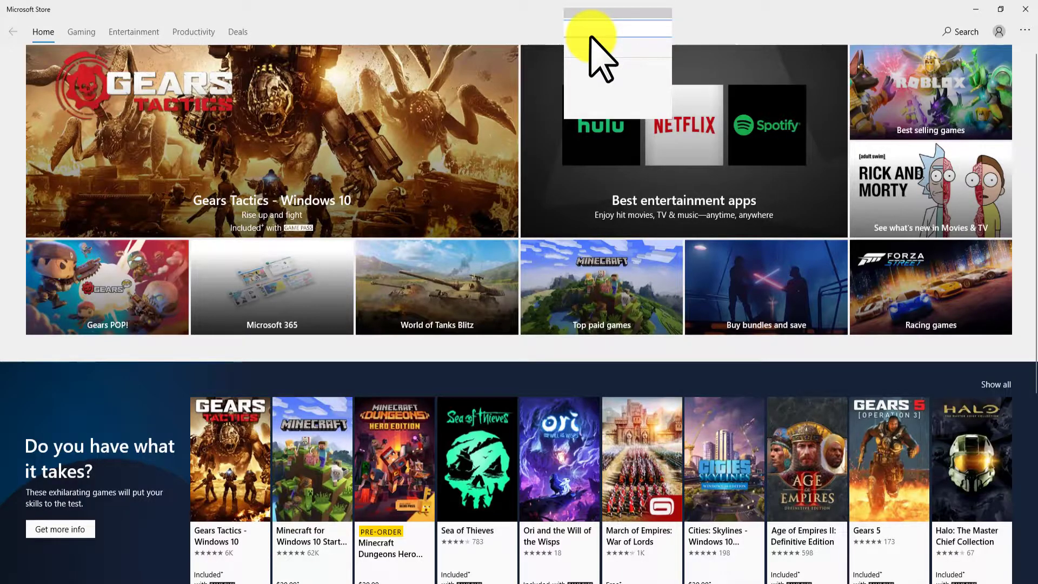
{"action": "key", "text": "alt+Tab"}
{"action": "key", "text": "alt+Tab"}
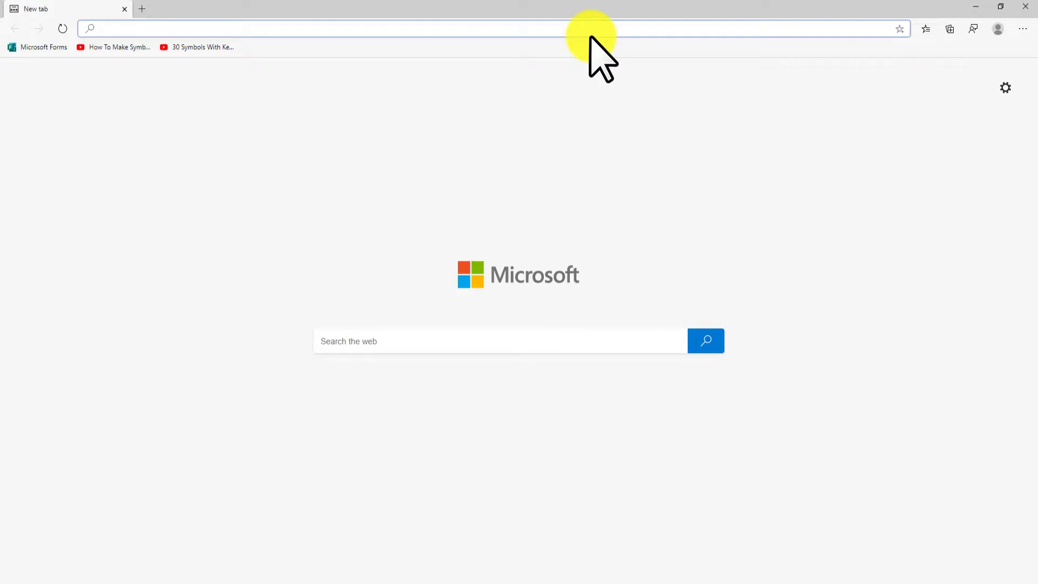
{"action": "key", "text": "alt+Tab"}
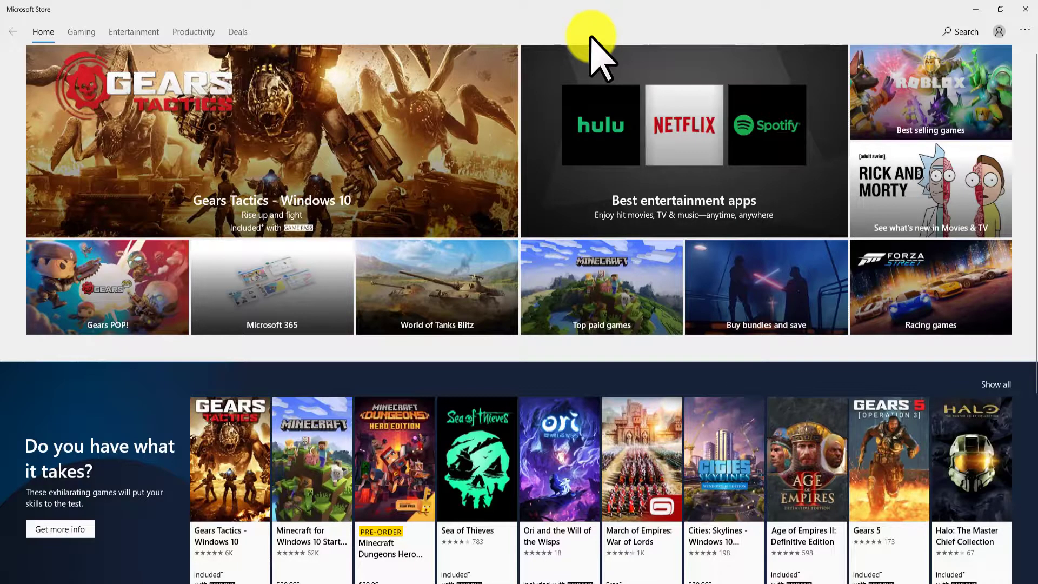
{"action": "key", "text": "alt+Tab"}
{"action": "key", "text": "Tab"}
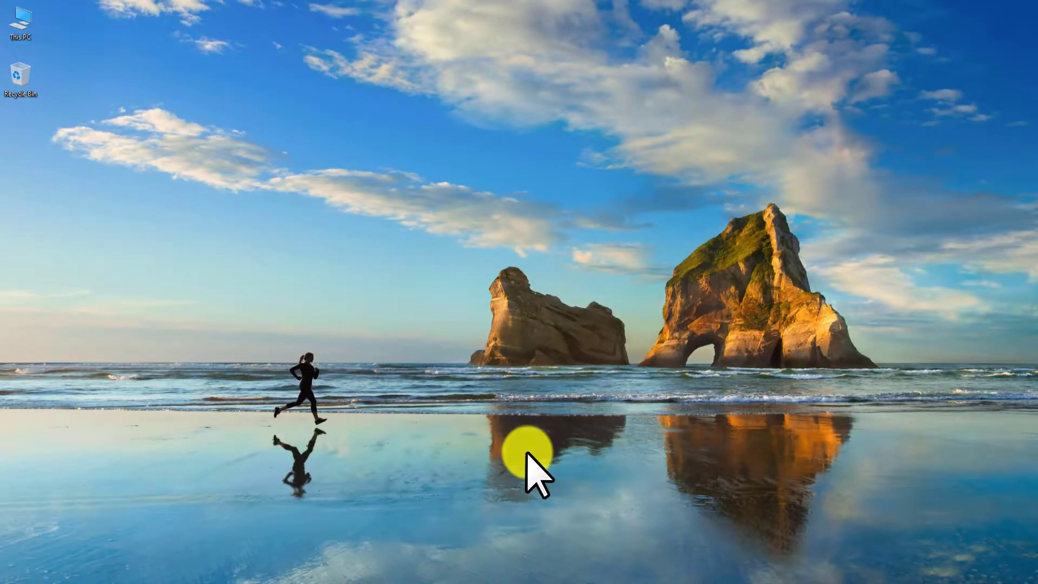
Step: Open File Explorer at Quick access and close it
{"action": "key", "text": "super+e"}
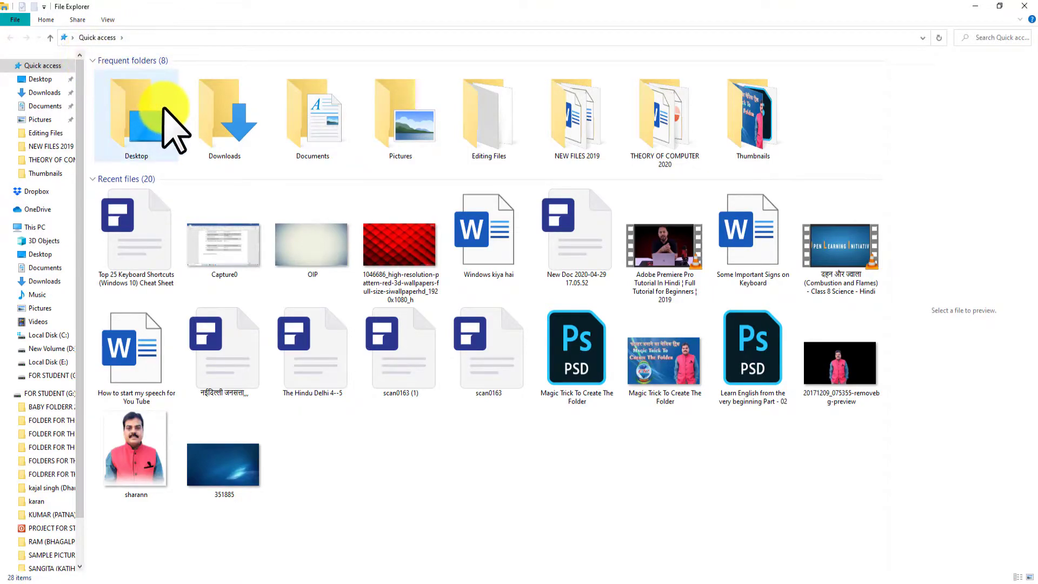
{"action": "left_click", "coordinate": [1016, 5]}
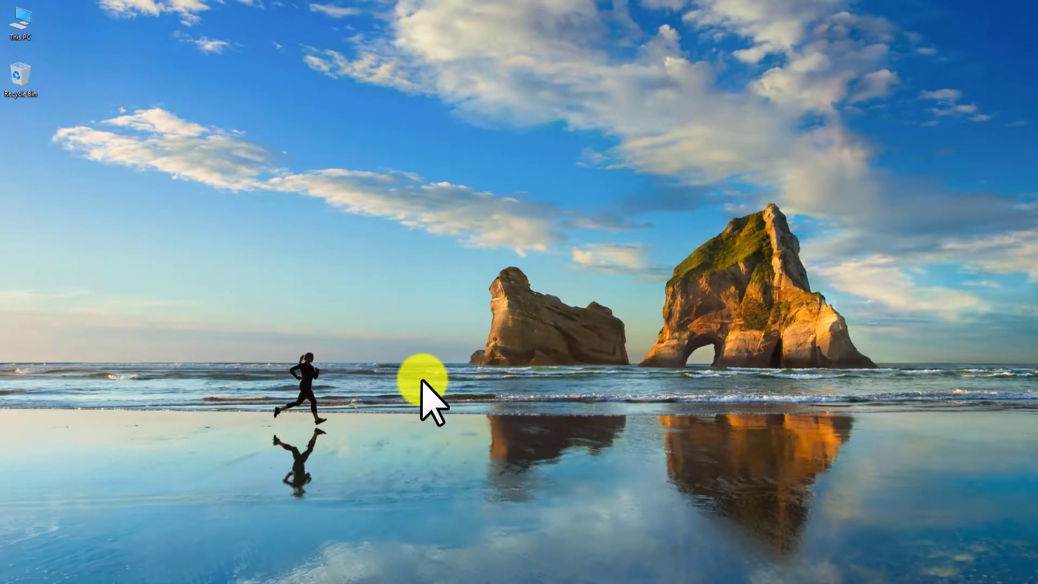
Step: Create a blank document in Word and start Windows dictation in it
{"action": "key", "text": "super+h"}
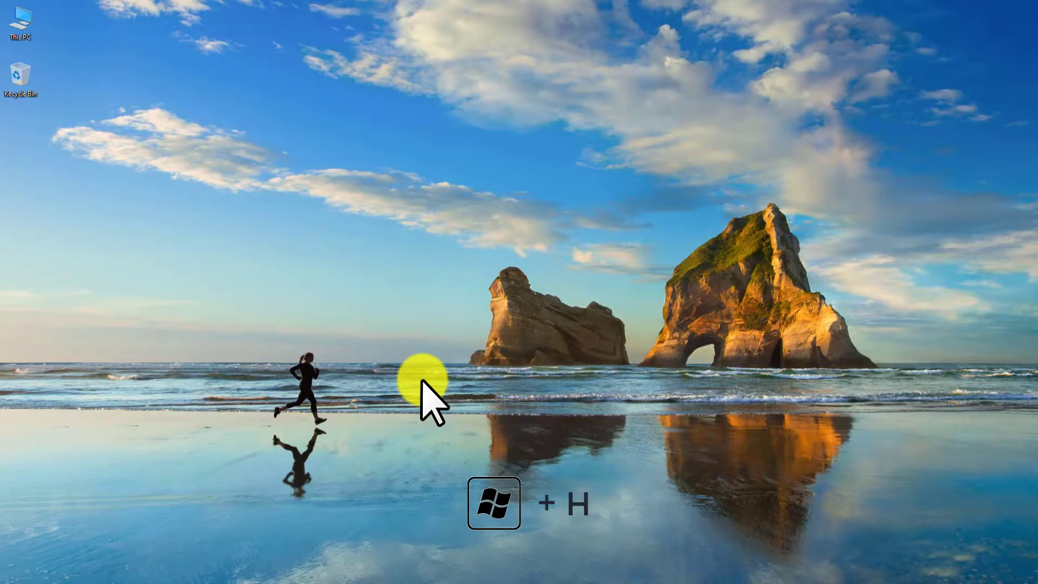
{"action": "key", "text": "super"}
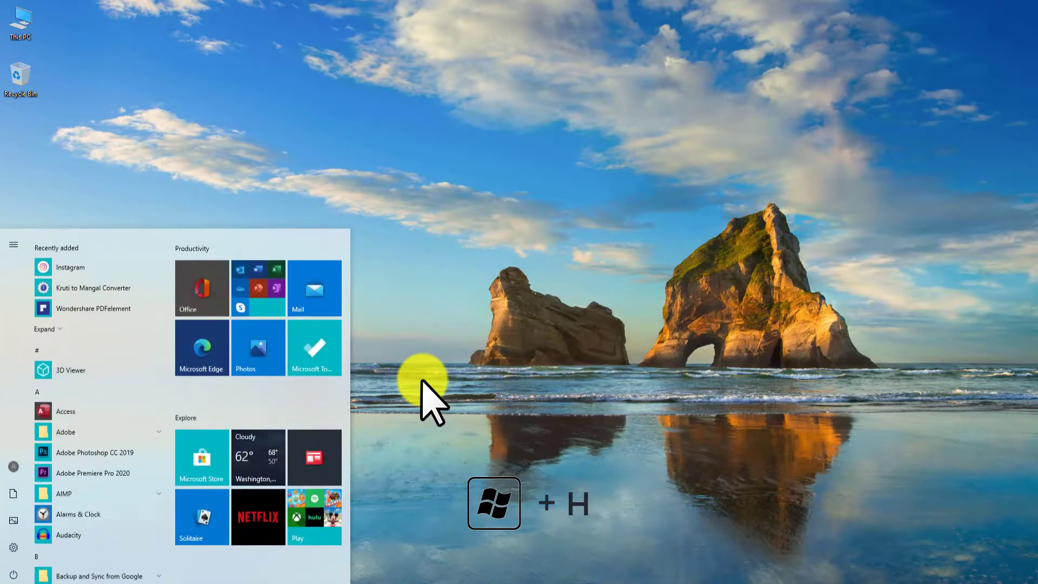
{"action": "type", "text": "word"}
{"action": "key", "text": "Return"}
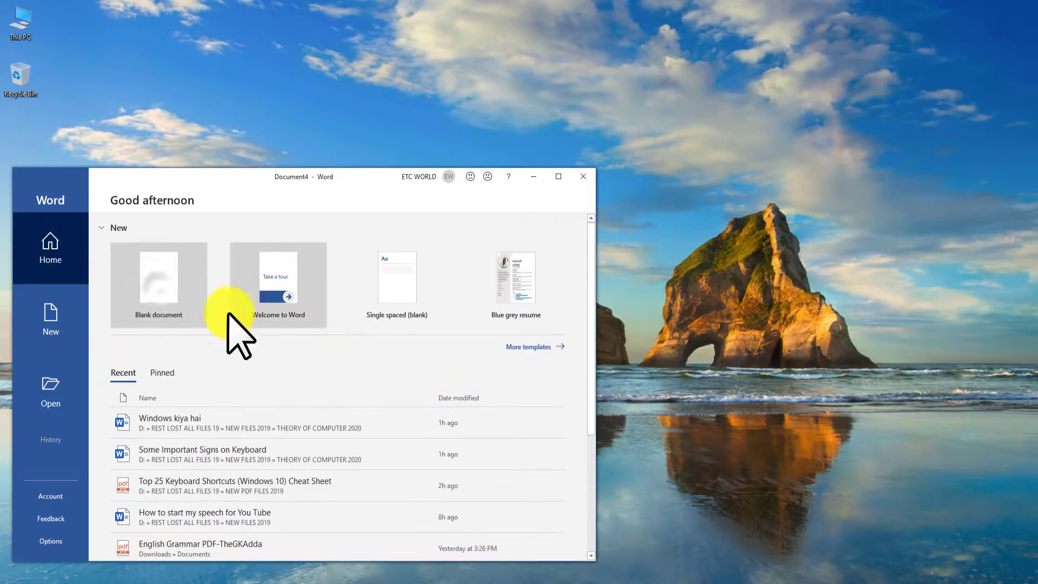
{"action": "left_click", "coordinate": [158, 283]}
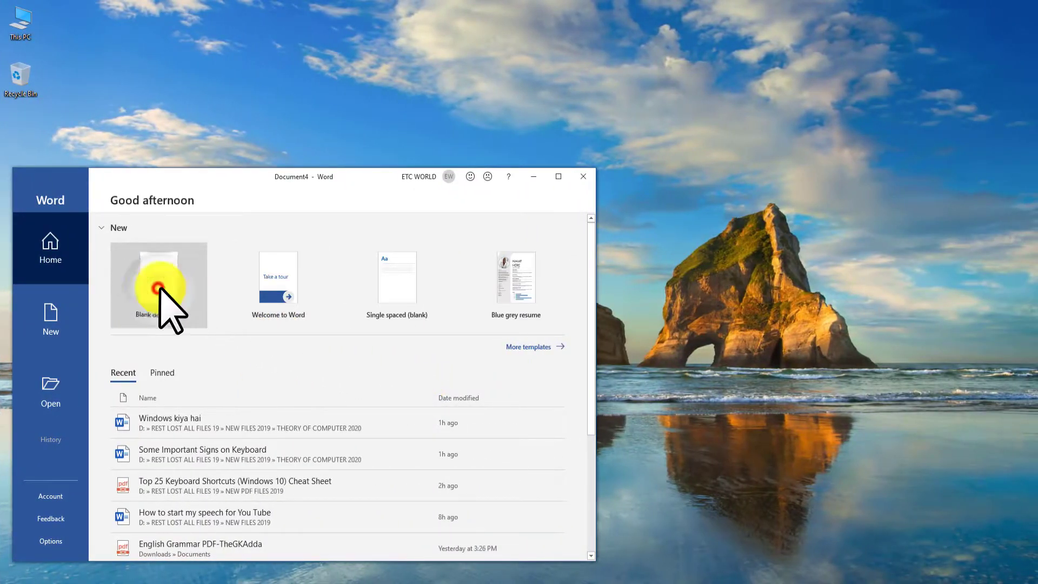
{"action": "left_click", "coordinate": [566, 190]}
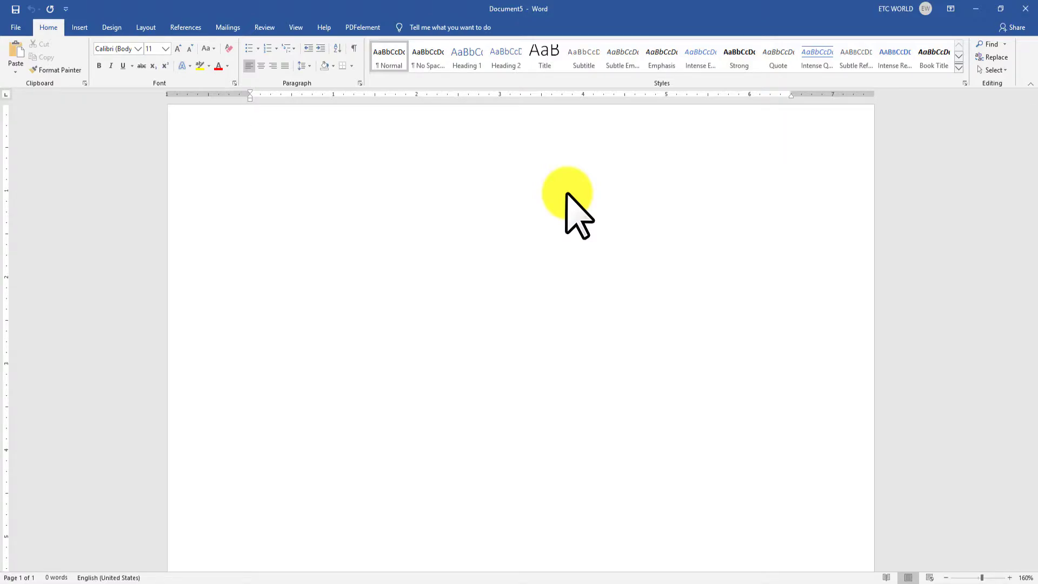
{"action": "key", "text": "super+h"}
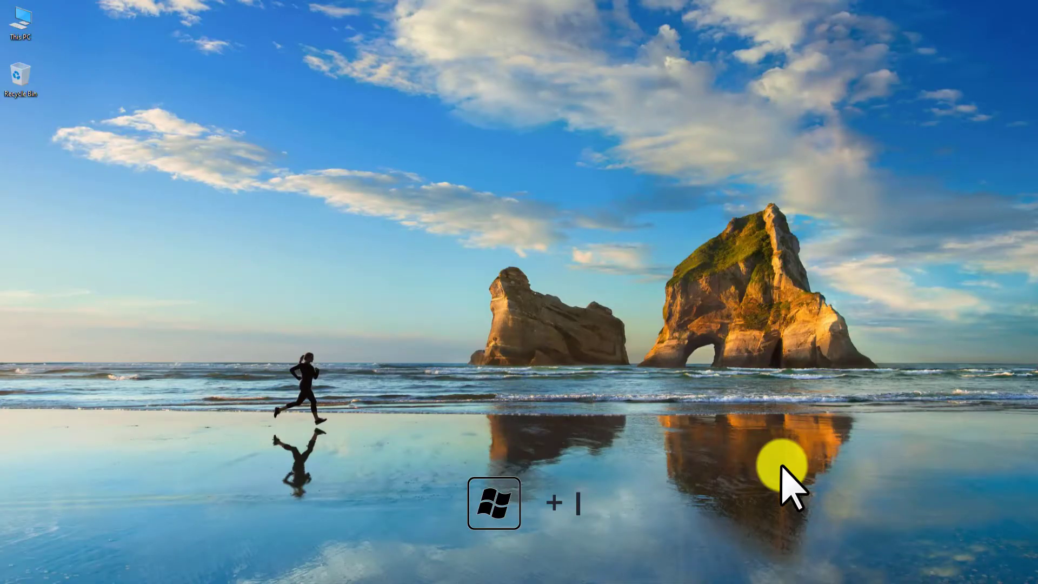
Step: Open Windows Settings, view the System display page and return to the Settings home
{"action": "key", "text": "super+i"}
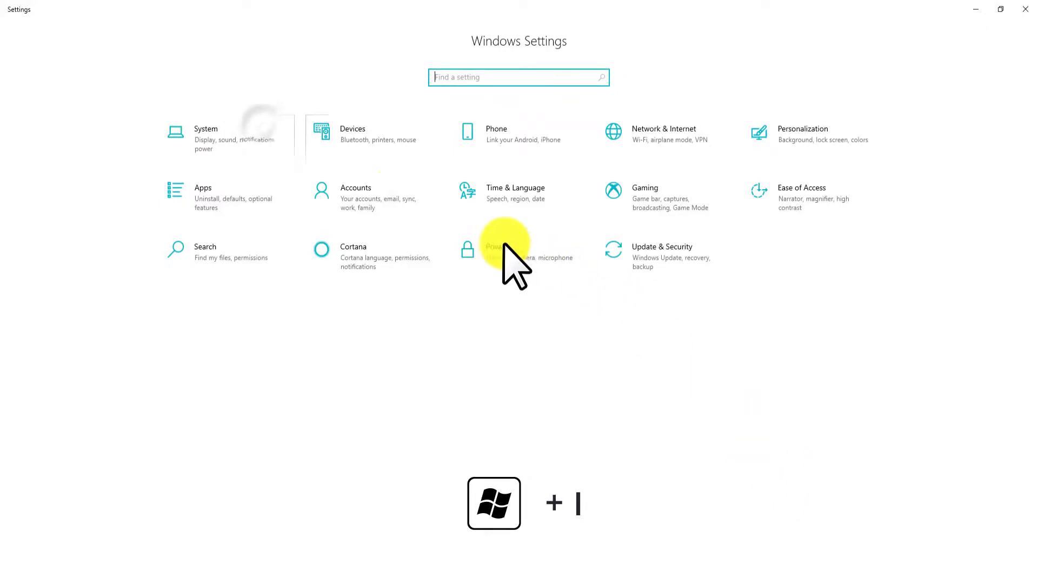
{"action": "left_click", "coordinate": [263, 129]}
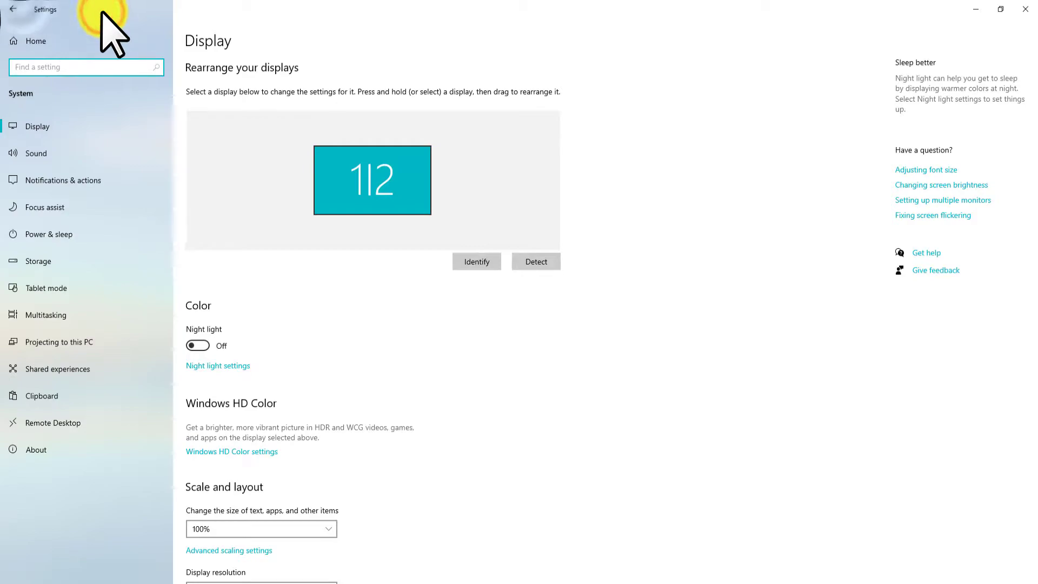
{"action": "left_click", "coordinate": [17, 7]}
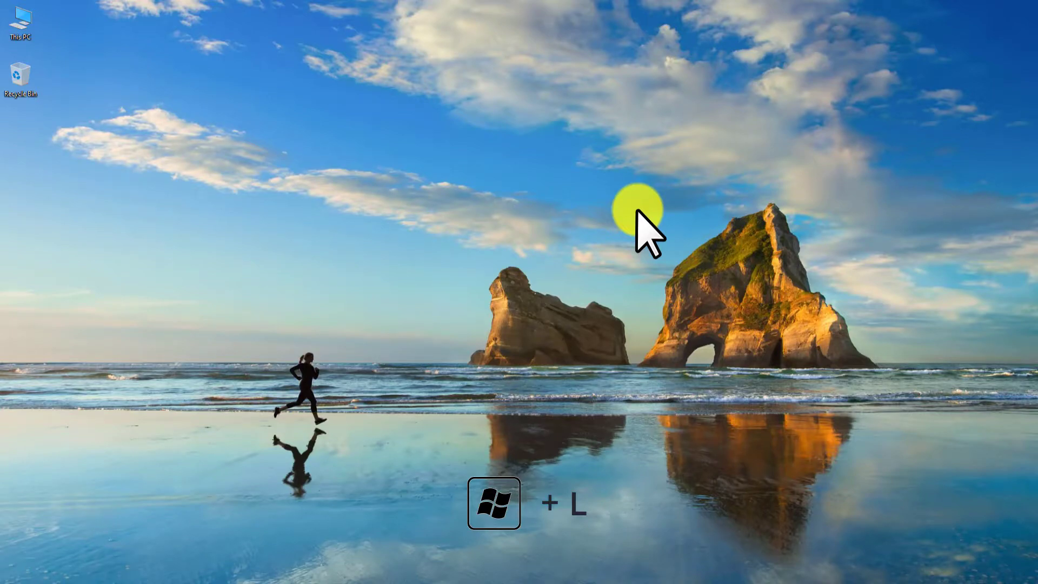
Step: Lock the computer
{"action": "key", "text": "super+l"}
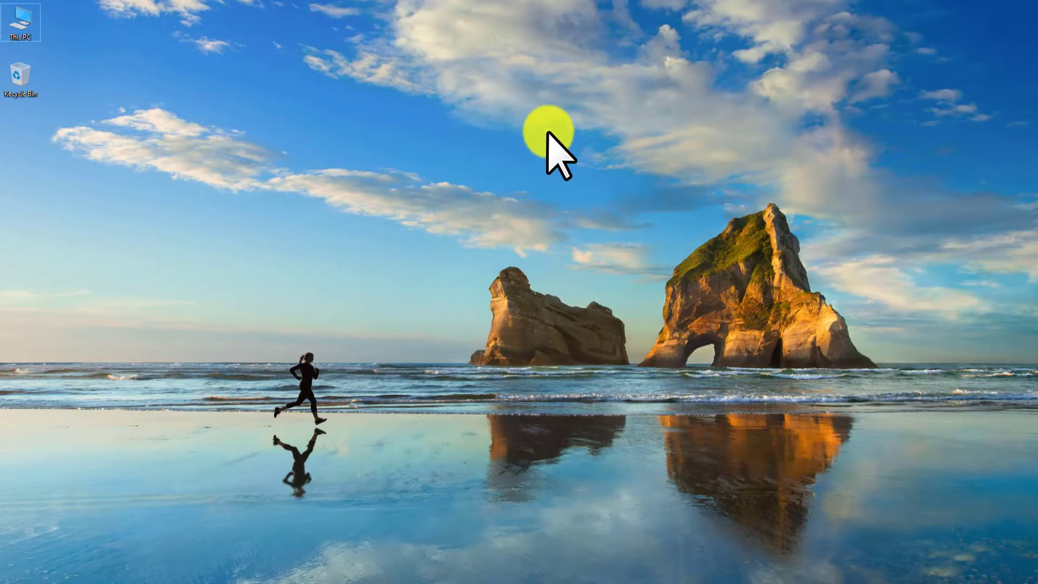
Step: Open the Clipboard page of the system settings, switch clipboard history off and on again, and close Settings
{"action": "right_click", "coordinate": [548, 132]}
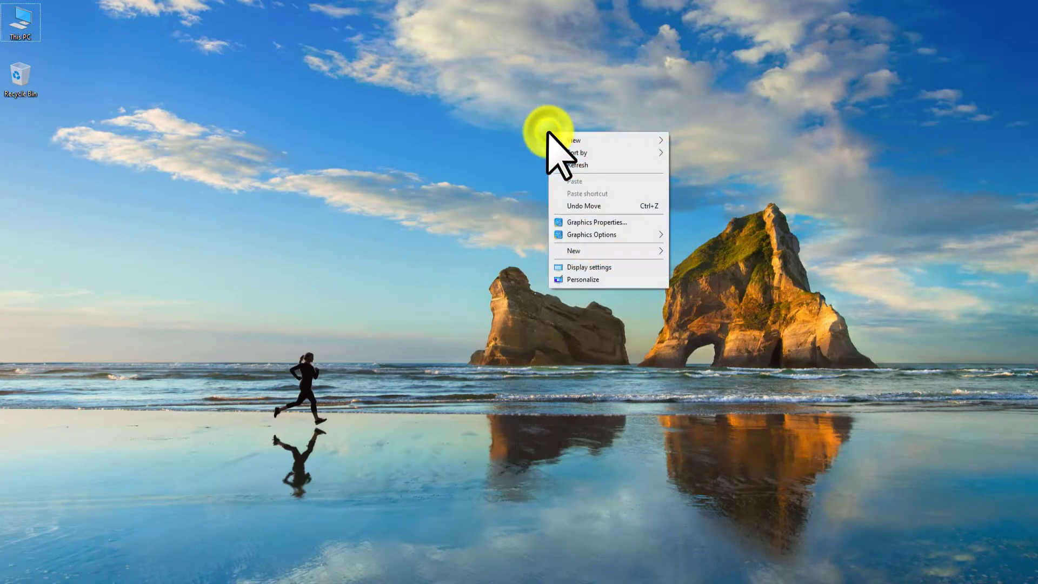
{"action": "left_click", "coordinate": [562, 267]}
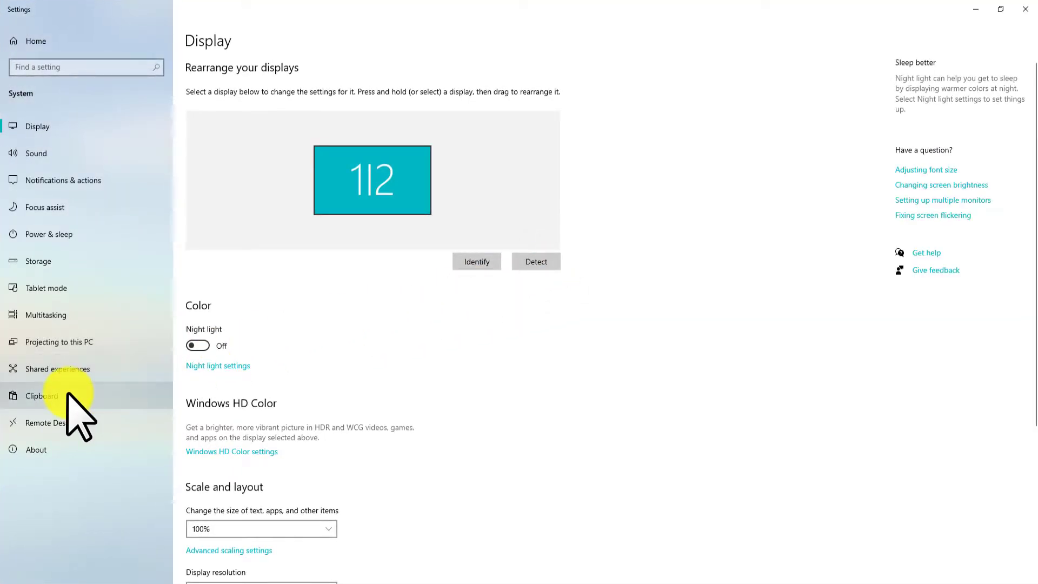
{"action": "left_click", "coordinate": [67, 393]}
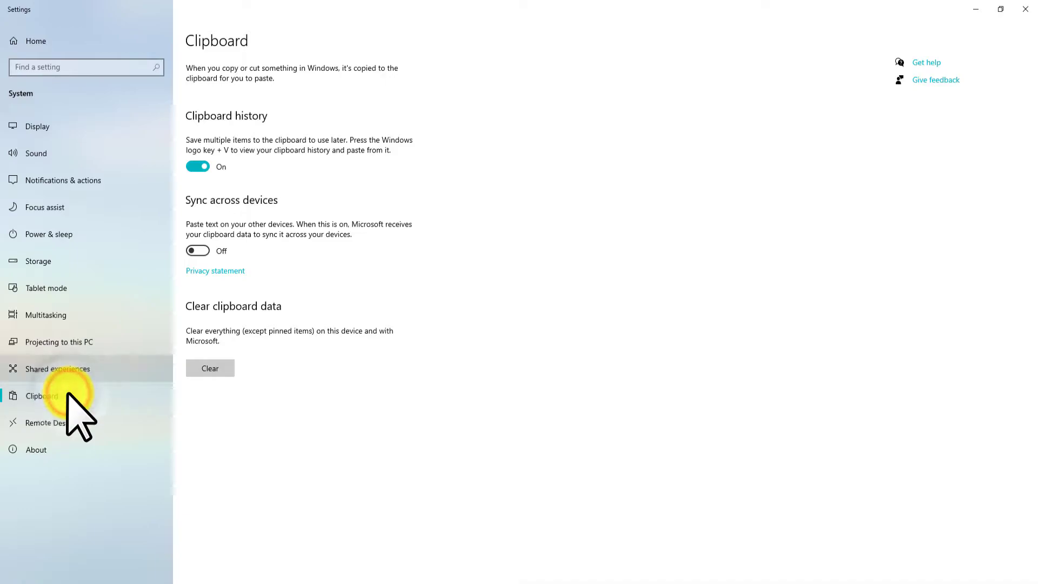
{"action": "left_click", "coordinate": [201, 166]}
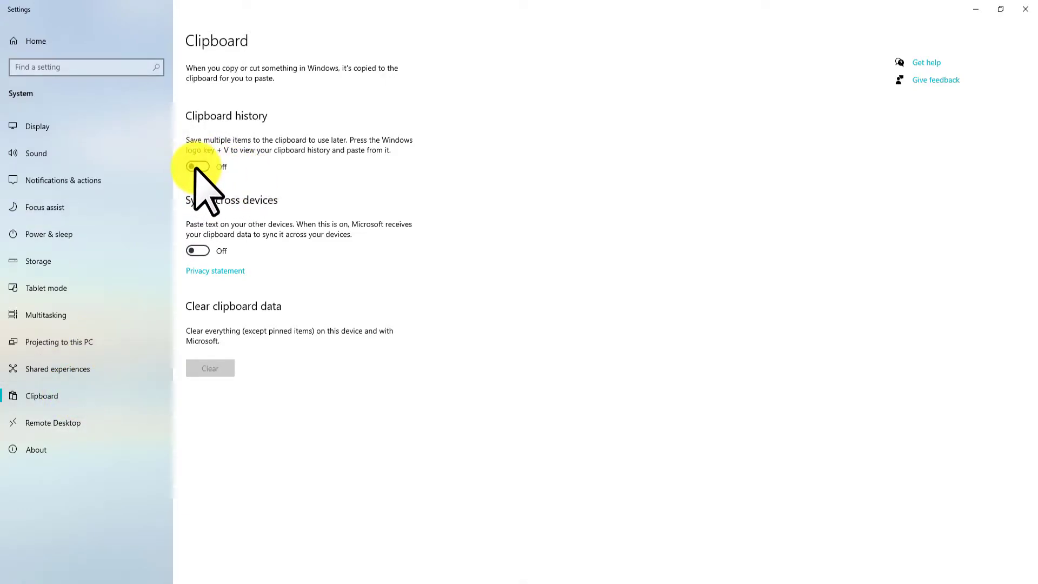
{"action": "left_click", "coordinate": [198, 167]}
{"action": "left_click", "coordinate": [1025, 9]}
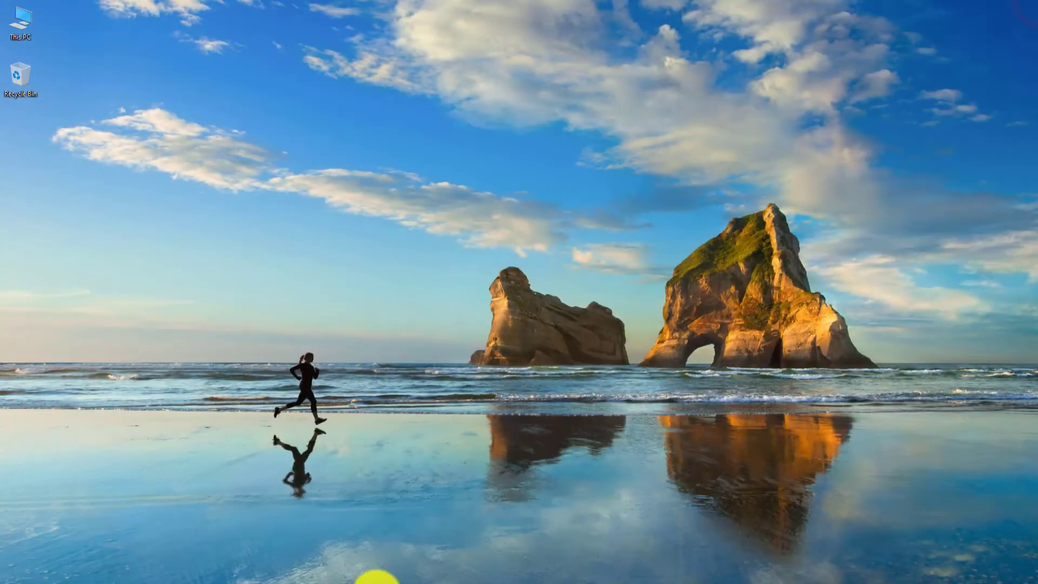
Step: Switch to the blank Word document and generate sample paragraphs with =rand()
{"action": "left_click", "coordinate": [377, 577]}
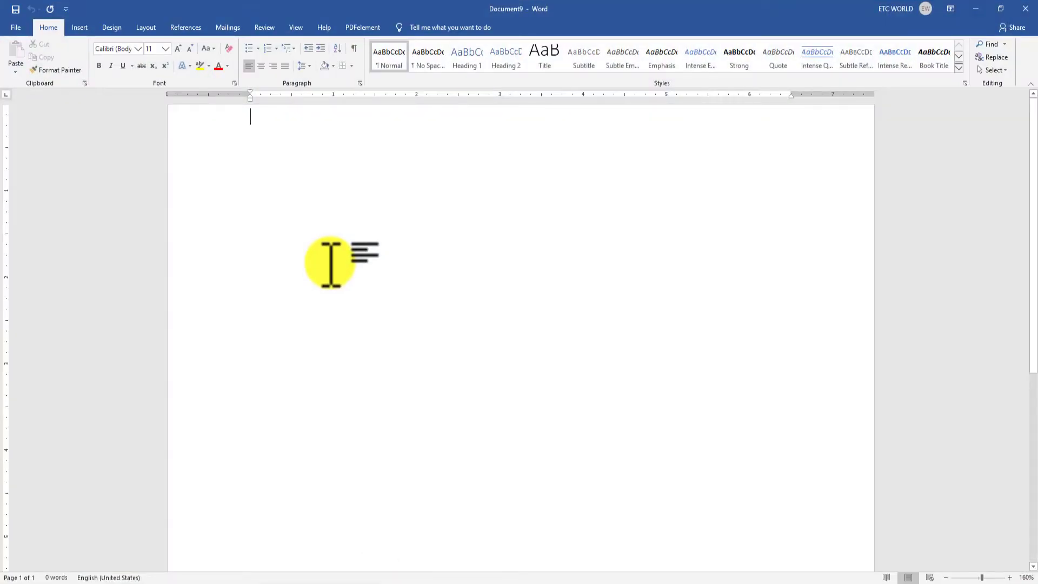
{"action": "type", "text": "=rand()"}
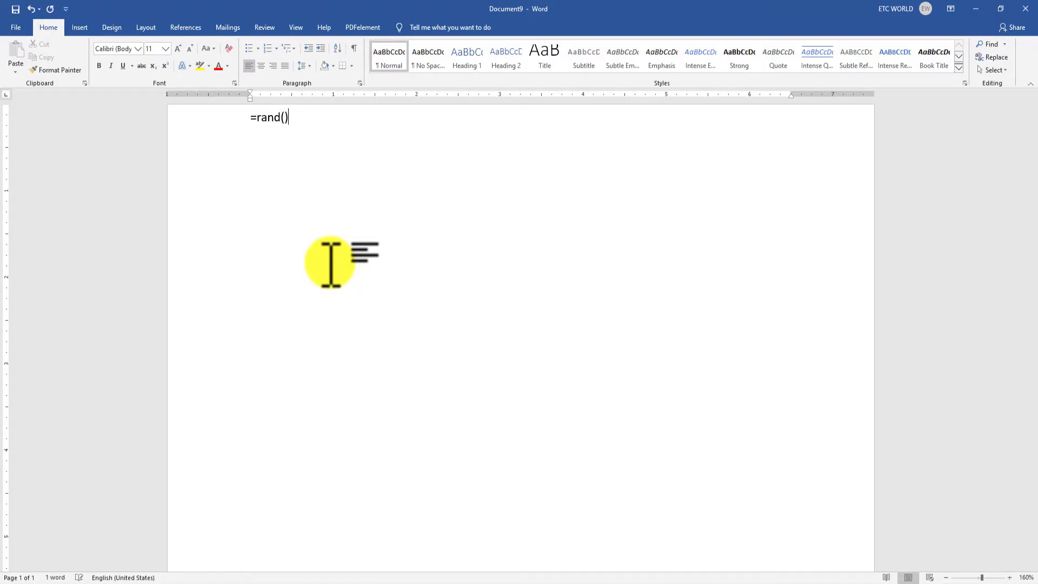
{"action": "key", "text": "Return"}
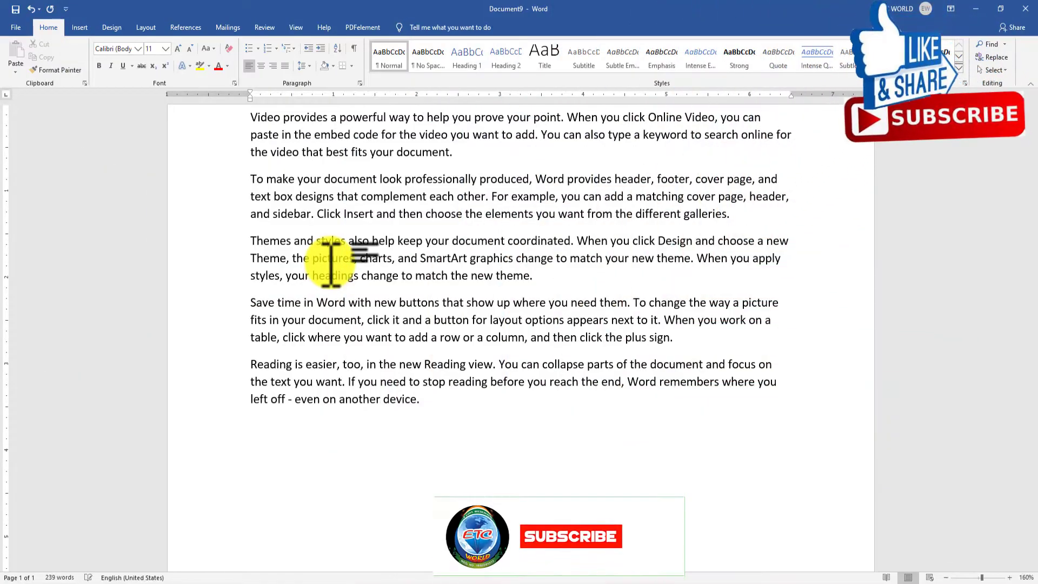
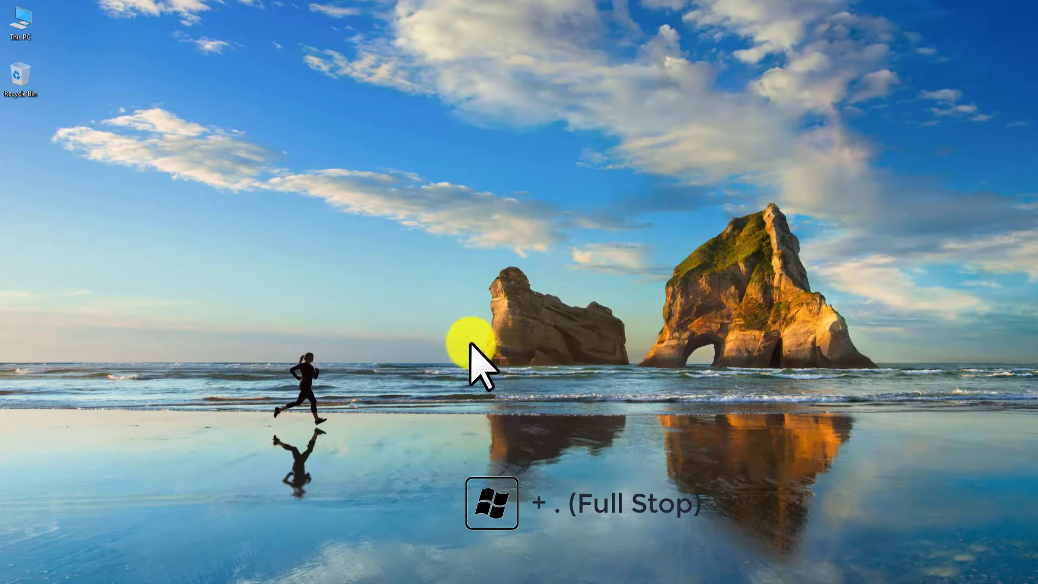
Step: Find and launch Notepad, and maximize its window
{"action": "key", "text": "super"}
{"action": "type", "text": "w"}
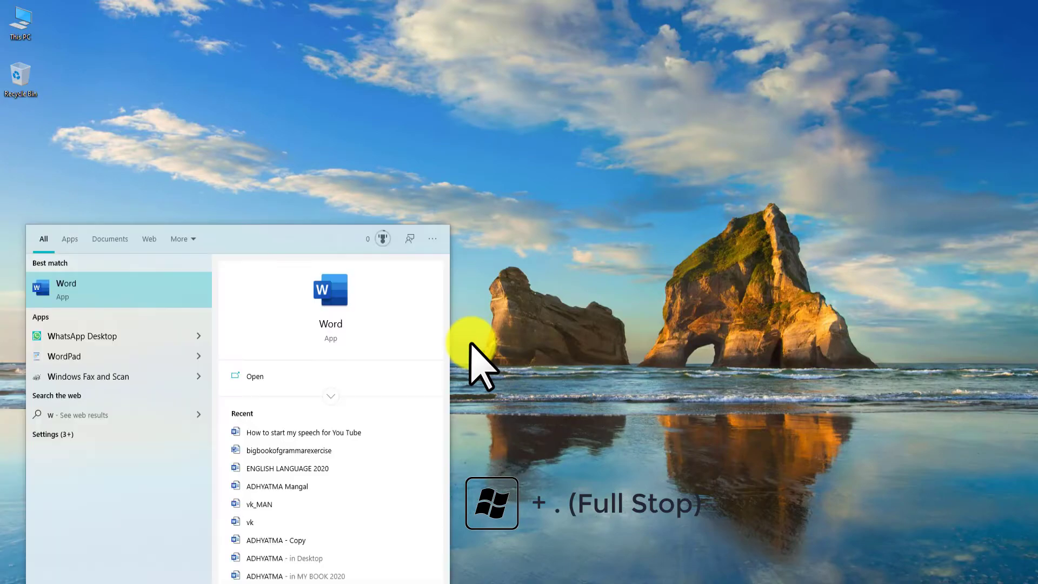
{"action": "key", "text": "BackSpace"}
{"action": "type", "text": "notepad"}
{"action": "key", "text": "Return"}
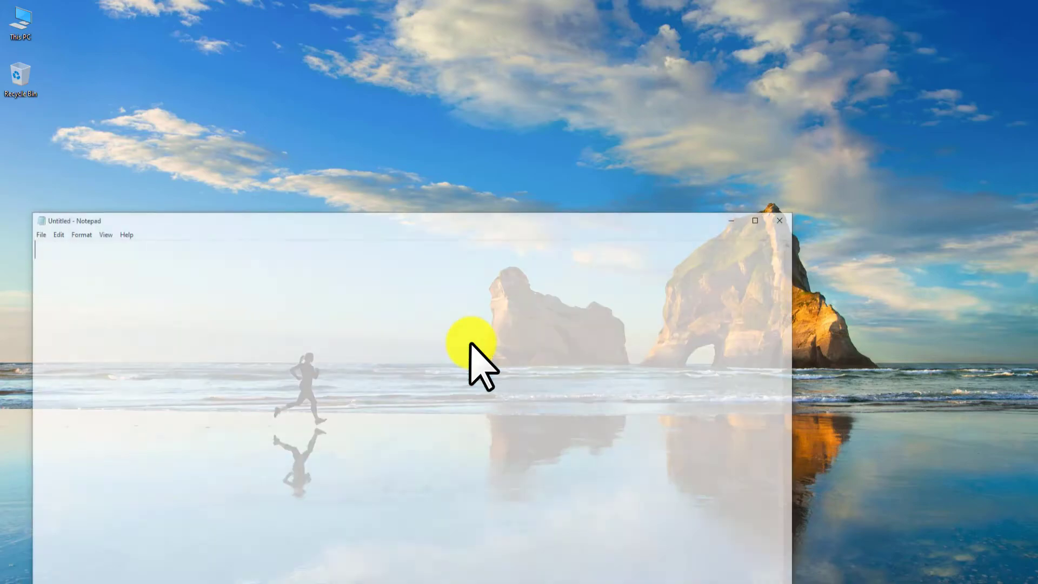
{"action": "left_click", "coordinate": [760, 220]}
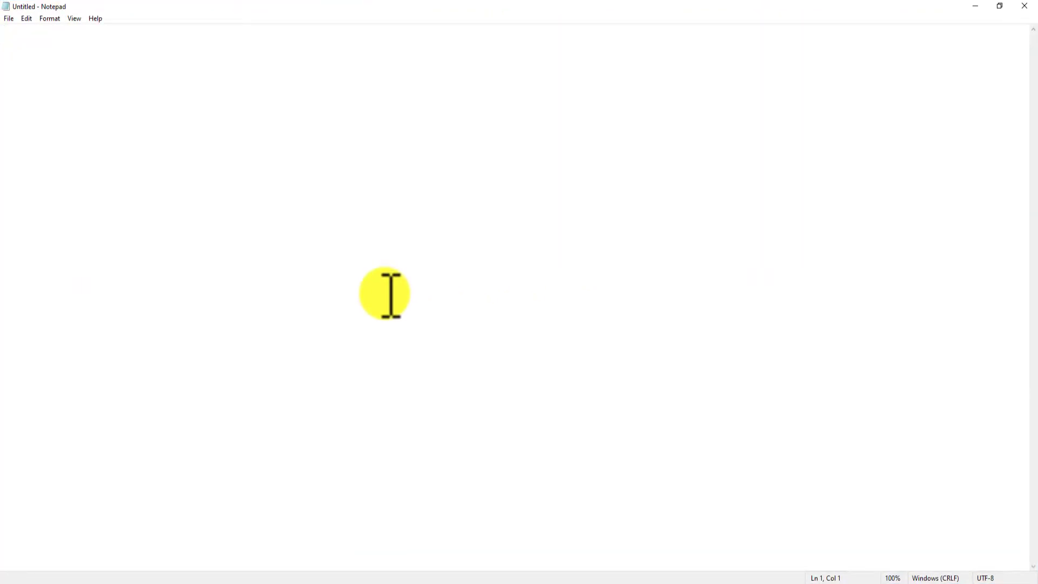
Step: Insert the check mark, rose and party popper emojis in Notepad, and close it without saving
{"action": "key", "text": "super+period"}
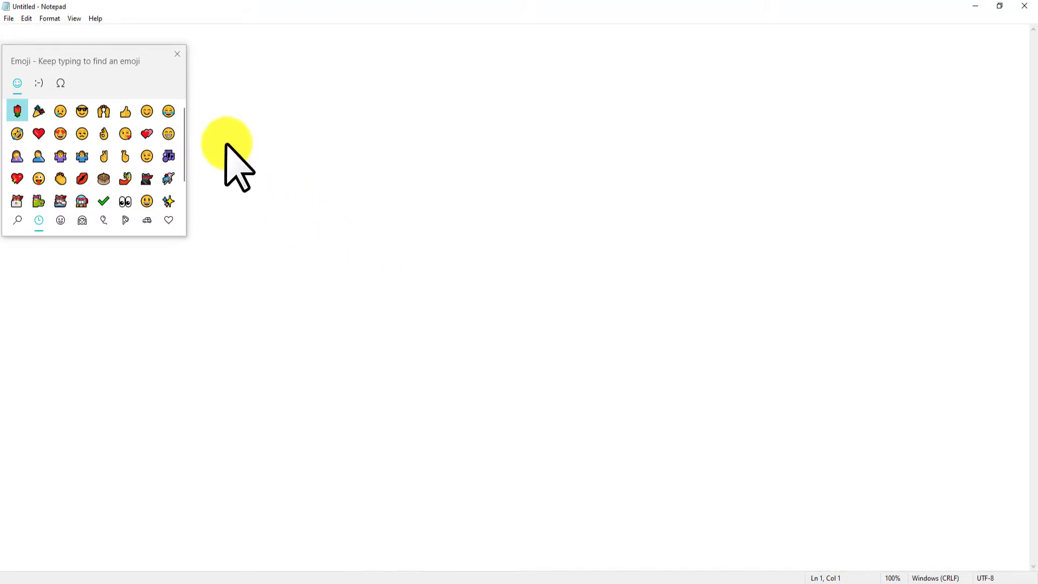
{"action": "left_click_drag", "start_coordinate": [131, 52], "coordinate": [302, 75]}
{"action": "scroll", "coordinate": [340, 175], "scroll_direction": "down", "scroll_amount": 1}
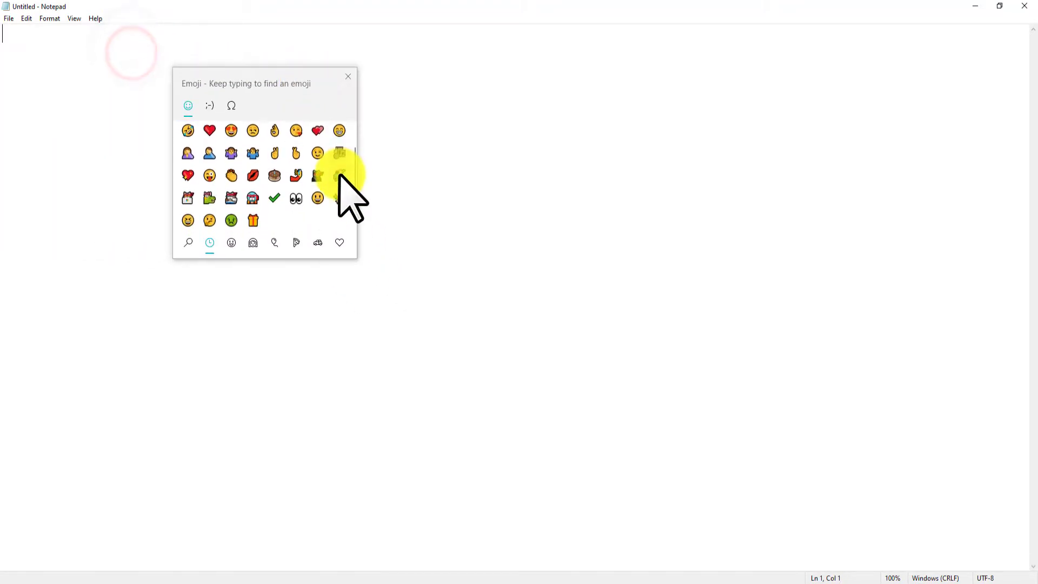
{"action": "left_click", "coordinate": [273, 197]}
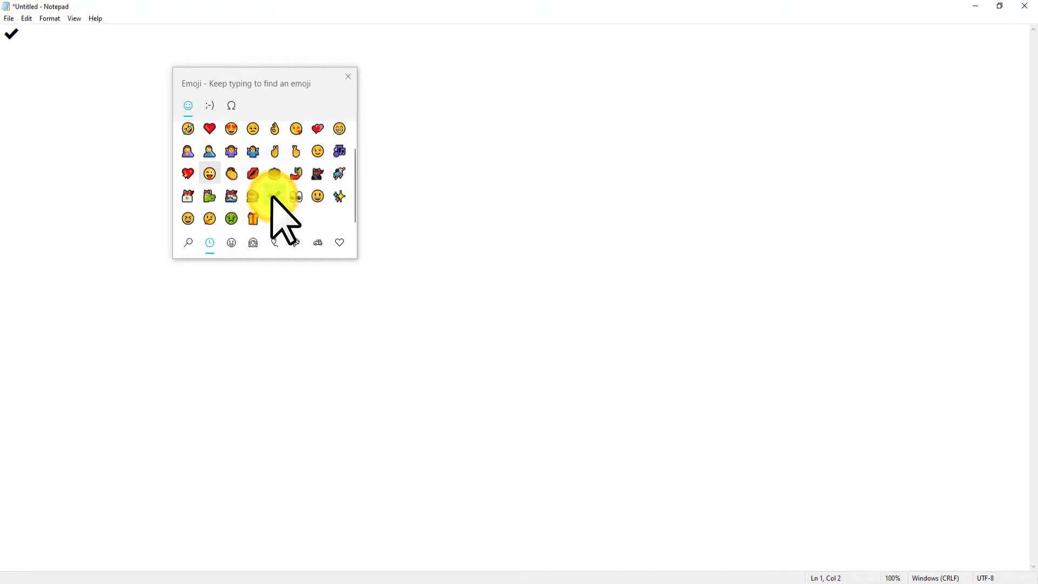
{"action": "left_click", "coordinate": [189, 134]}
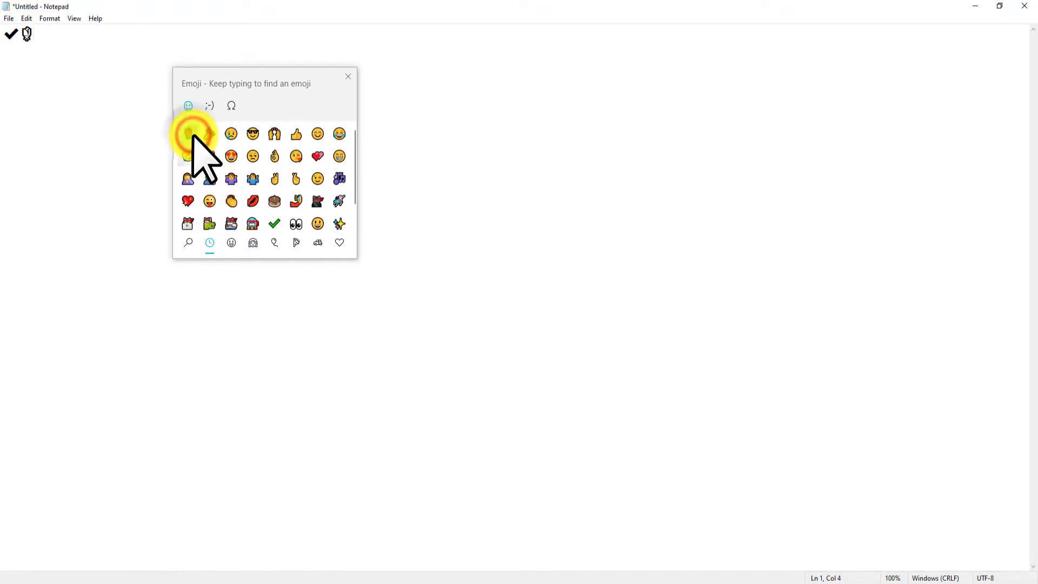
{"action": "left_click", "coordinate": [209, 135]}
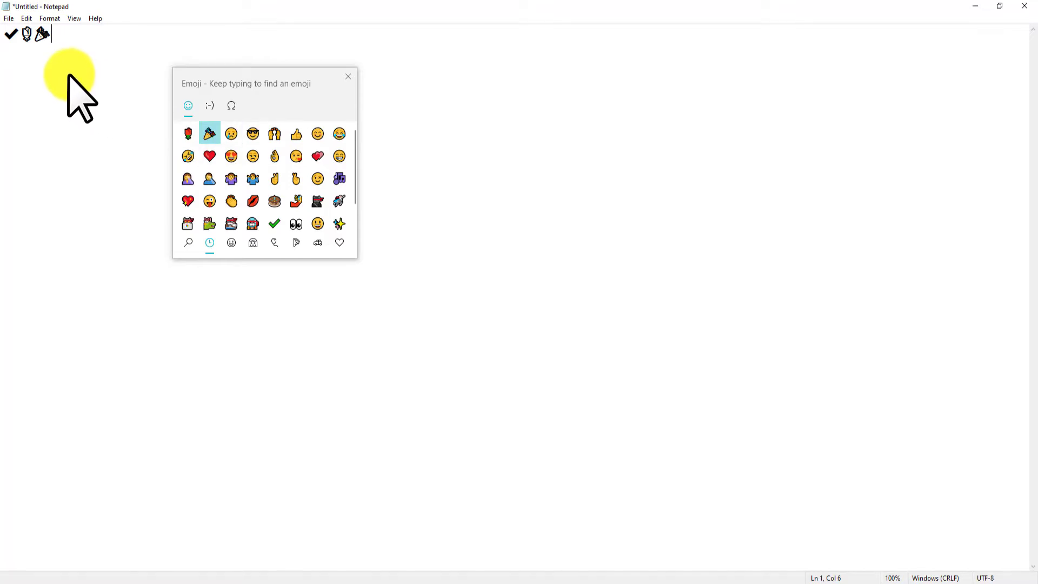
{"action": "left_click", "coordinate": [1024, 5]}
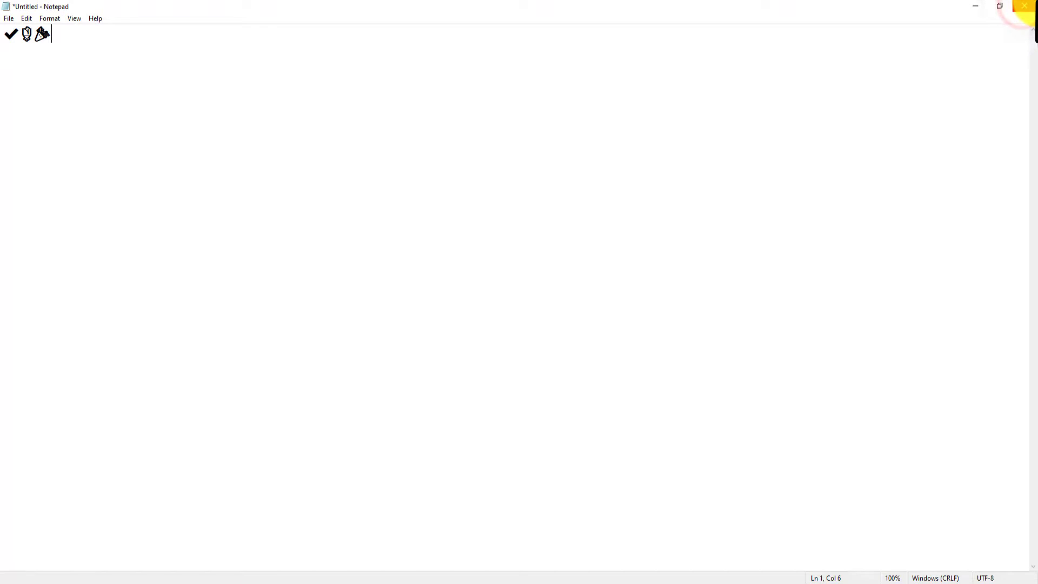
{"action": "left_click", "coordinate": [534, 297]}
Step: Create a new blank document in Word and maximize its window
{"action": "key", "text": "super"}
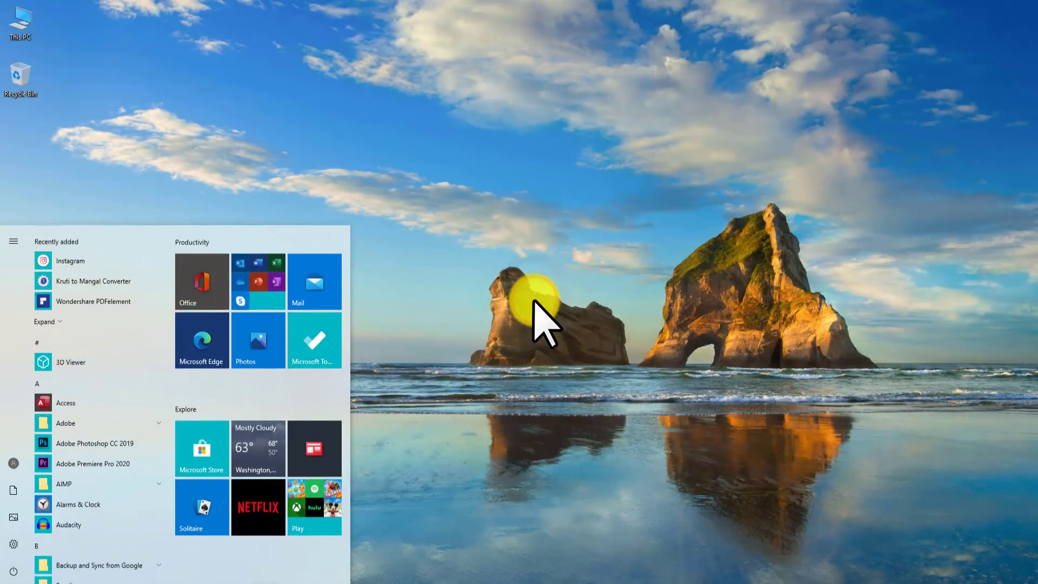
{"action": "type", "text": "wor"}
{"action": "key", "text": "Return"}
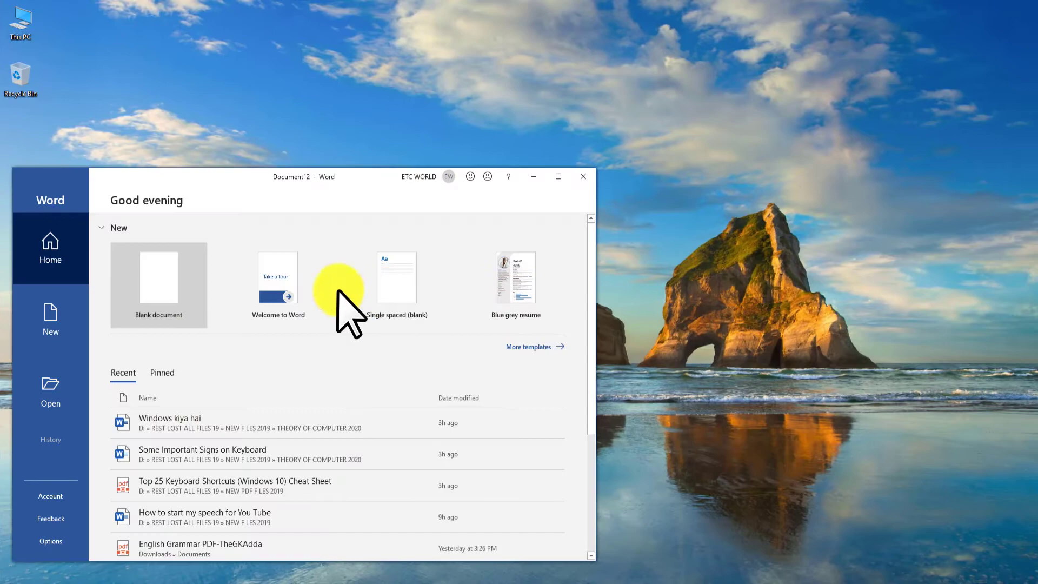
{"action": "left_click", "coordinate": [146, 276]}
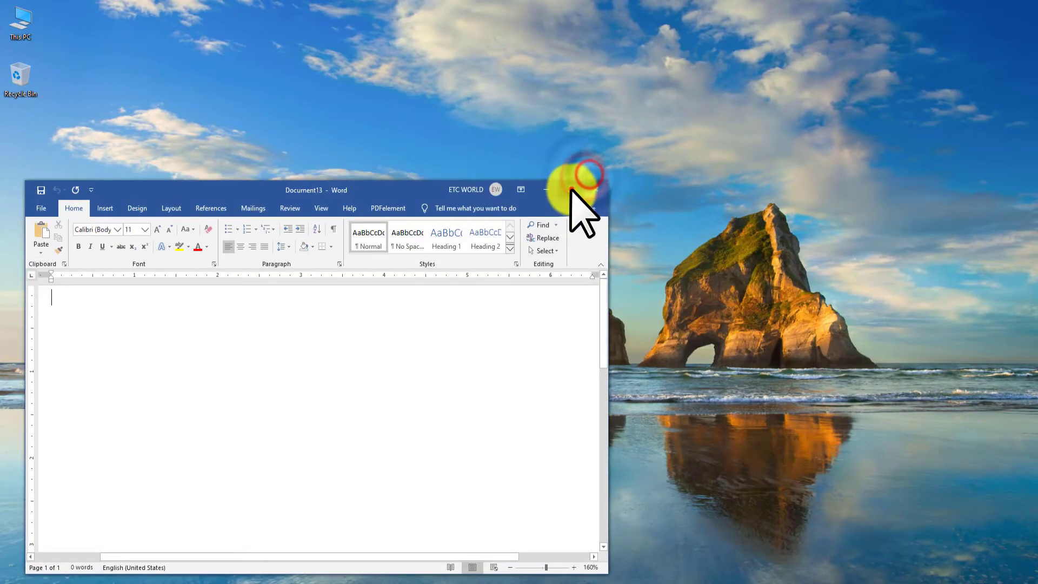
{"action": "left_click", "coordinate": [571, 189]}
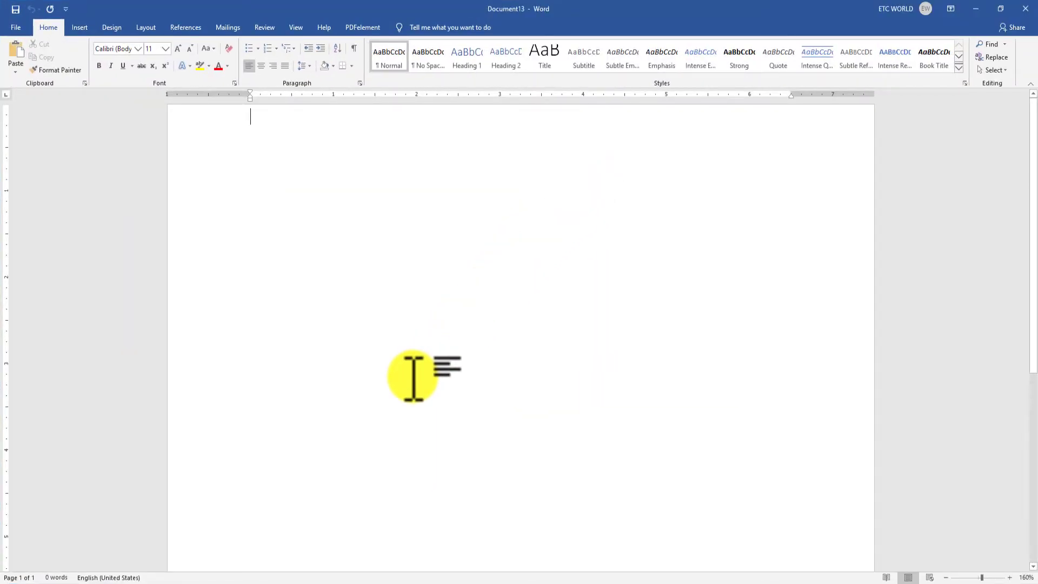
Step: Insert the party popper, rose, check mark, crying face, sunglasses face, raised hands, smiling face and thumbs-up emojis in the document
{"action": "key", "text": "super+period"}
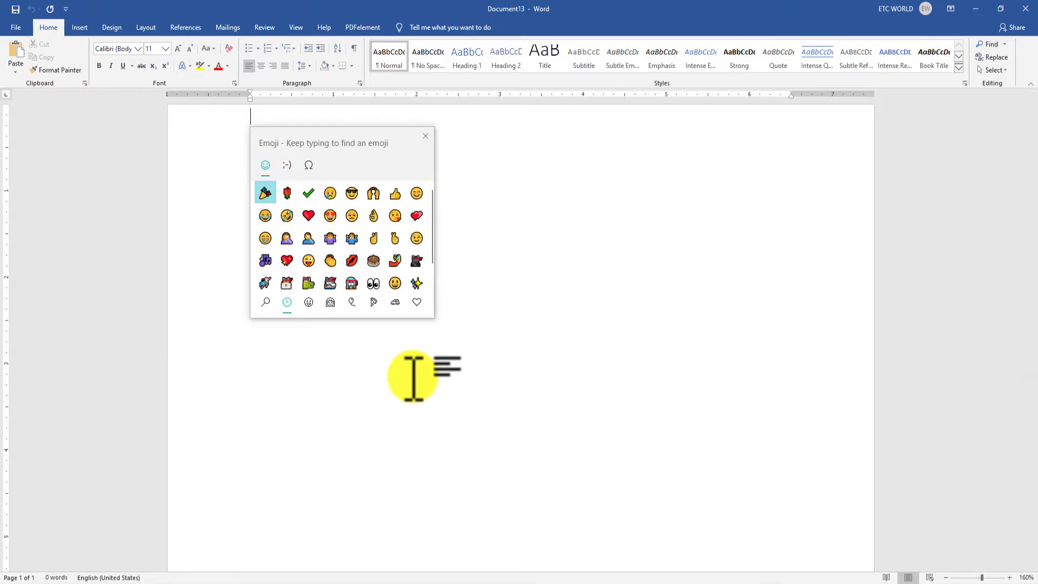
{"action": "left_click", "coordinate": [265, 190]}
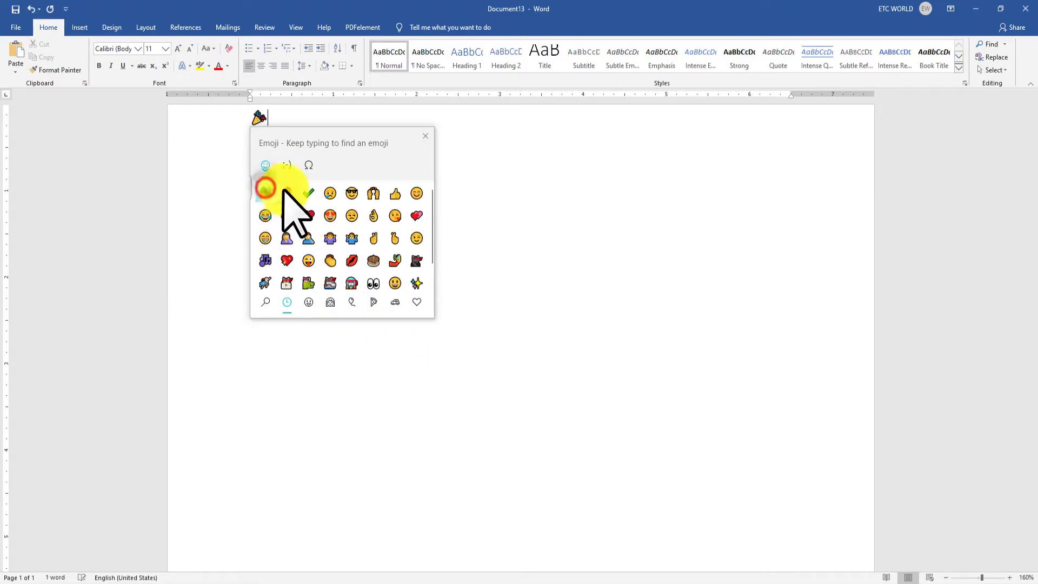
{"action": "left_click", "coordinate": [286, 192]}
{"action": "left_click", "coordinate": [308, 193]}
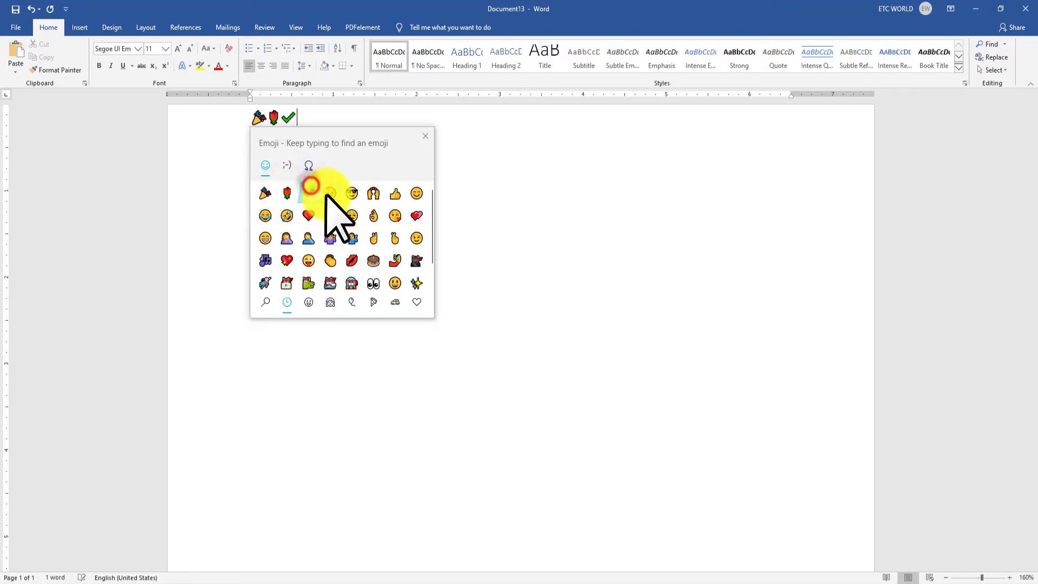
{"action": "left_click", "coordinate": [329, 193]}
{"action": "left_click", "coordinate": [352, 192]}
{"action": "left_click", "coordinate": [374, 192]}
{"action": "left_click", "coordinate": [414, 193]}
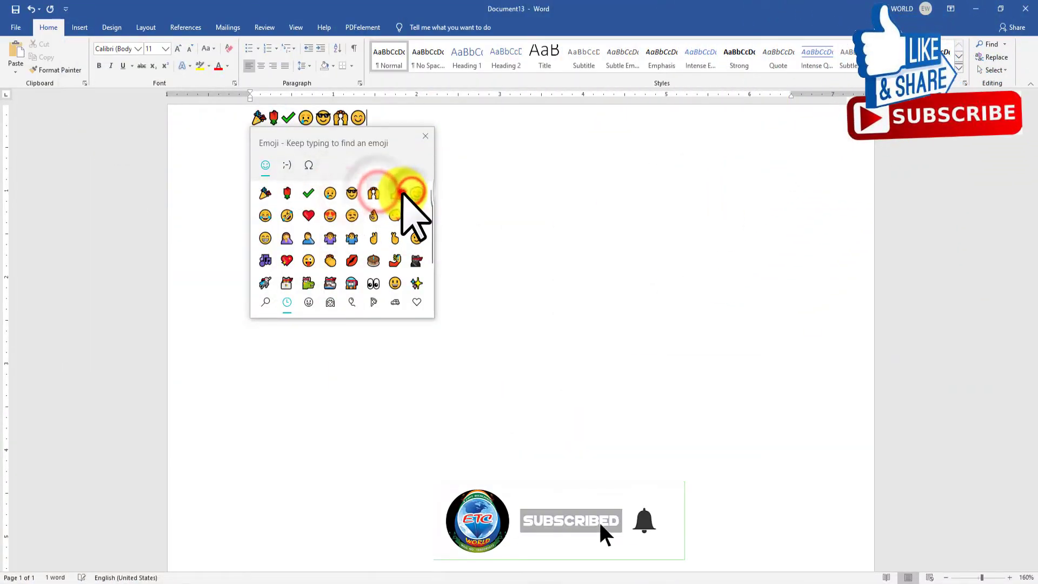
{"action": "left_click", "coordinate": [395, 193]}
Step: Delete all the emojis from the document
{"action": "key", "text": "BackSpace"}
{"action": "key", "text": "BackSpace"}
{"action": "key", "text": "BackSpace"}
{"action": "key", "text": "BackSpace"}
{"action": "key", "text": "BackSpace"}
{"action": "key", "text": "BackSpace"}
{"action": "key", "text": "BackSpace"}
{"action": "key", "text": "BackSpace"}
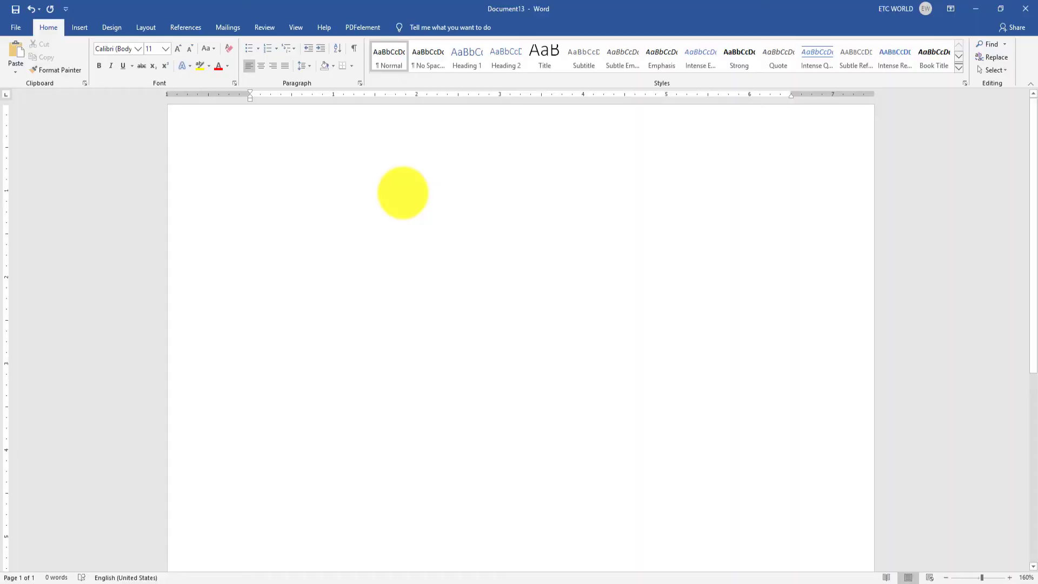
Step: Insert the raised hands, OK hand, check mark and rose emojis from the recently used set in the document
{"action": "key", "text": "super+period"}
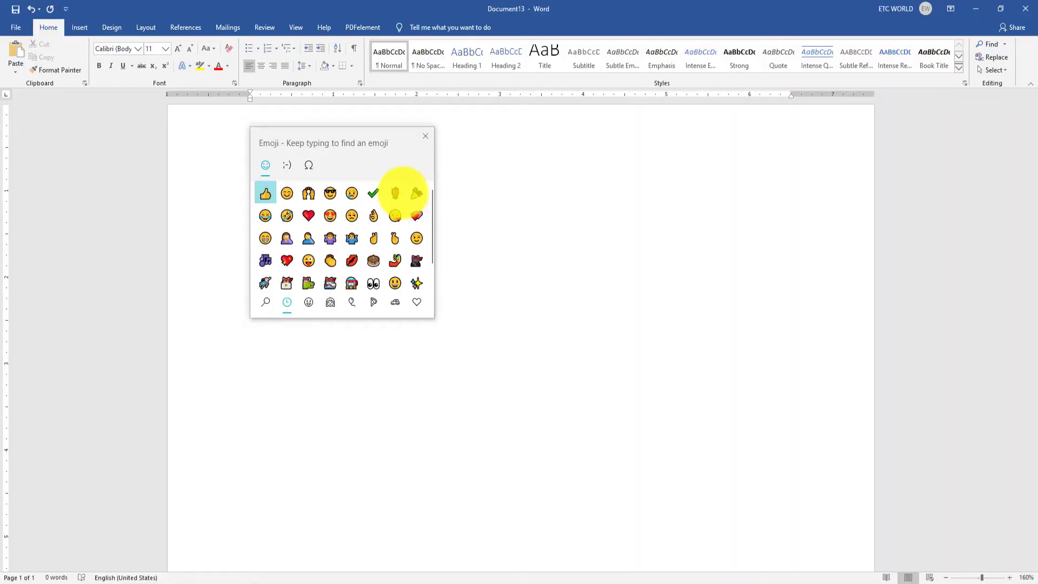
{"action": "left_click", "coordinate": [308, 193]}
{"action": "left_click", "coordinate": [373, 216]}
{"action": "left_click", "coordinate": [374, 194]}
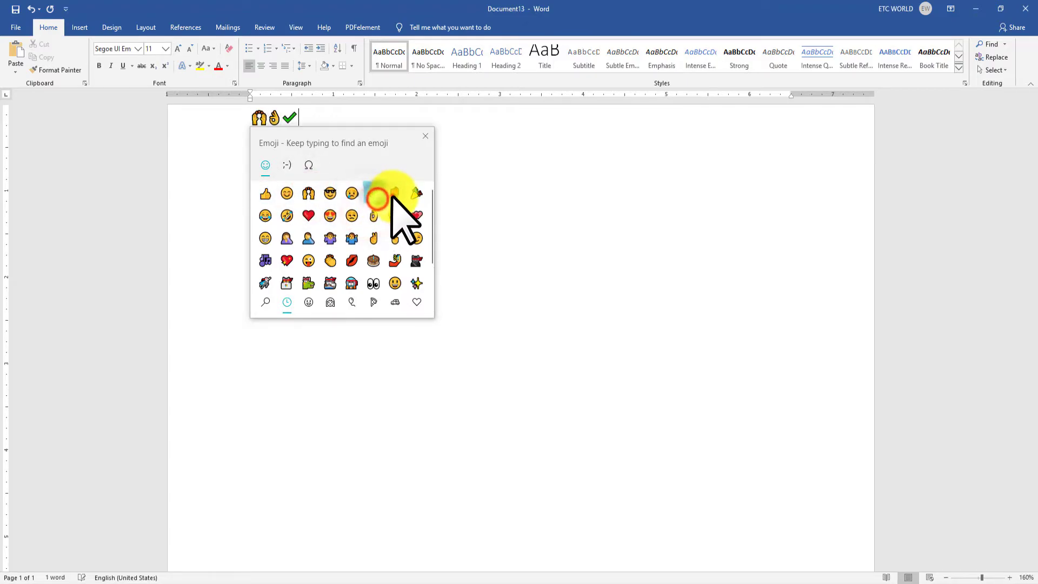
{"action": "left_click", "coordinate": [393, 194]}
Step: Insert a person-with-turban emoji in the light skin tone after the rose, and set the people emojis back to the yellow tone
{"action": "scroll", "coordinate": [400, 287], "scroll_direction": "down", "scroll_amount": 1}
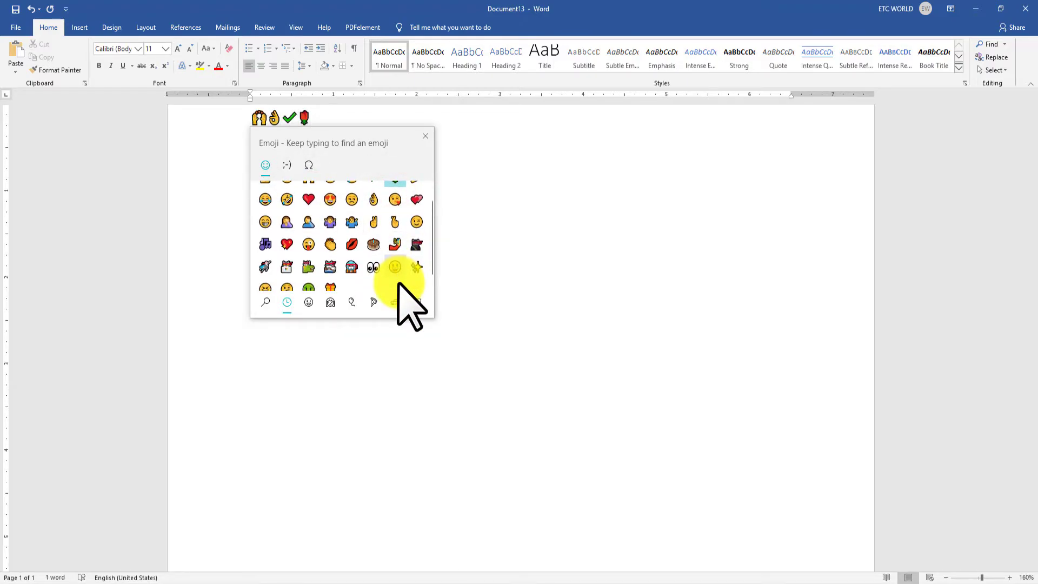
{"action": "left_click", "coordinate": [308, 301]}
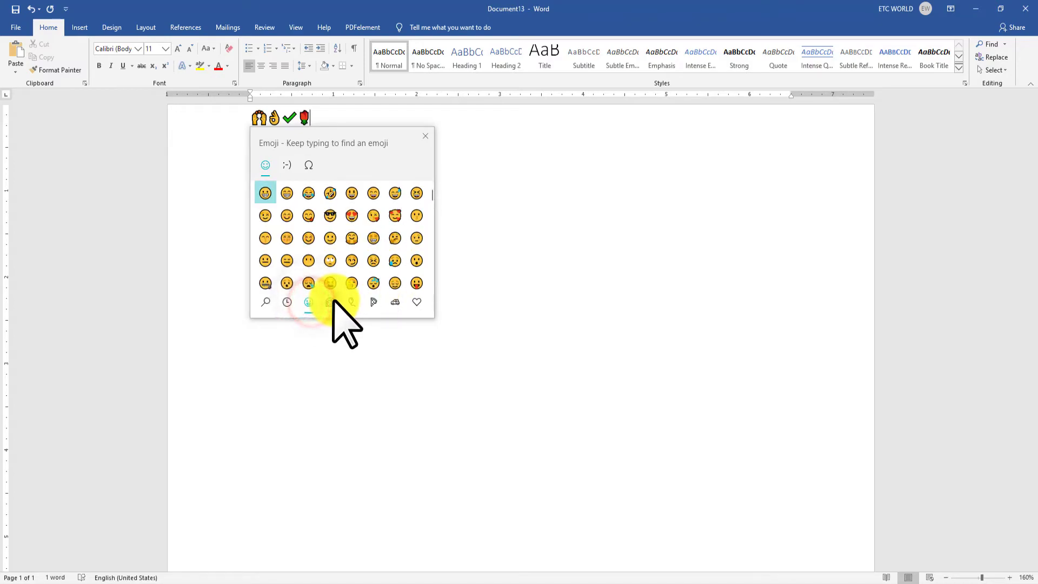
{"action": "left_click", "coordinate": [331, 302]}
{"action": "left_click", "coordinate": [309, 192]}
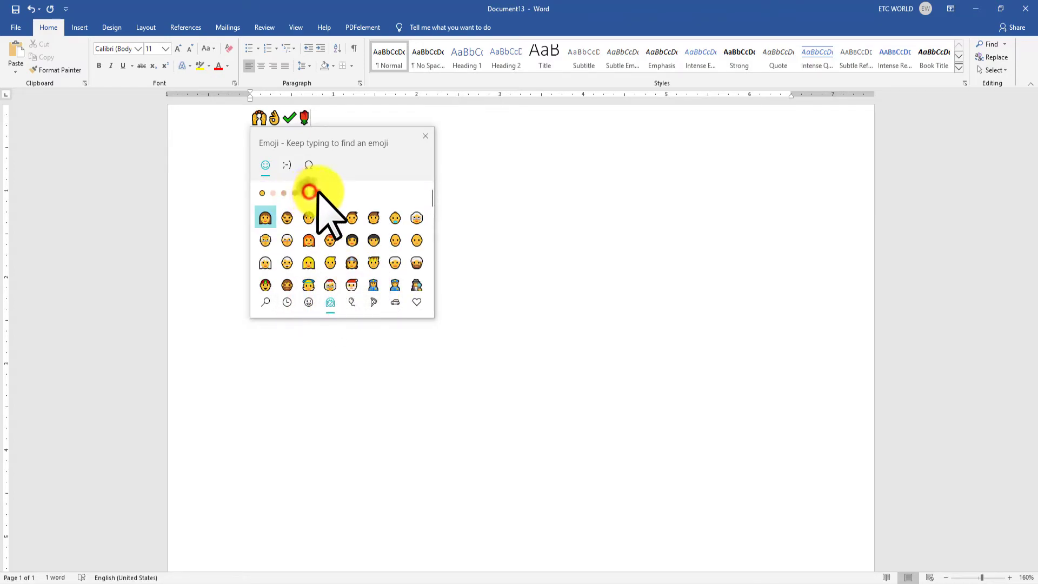
{"action": "left_click", "coordinate": [261, 193]}
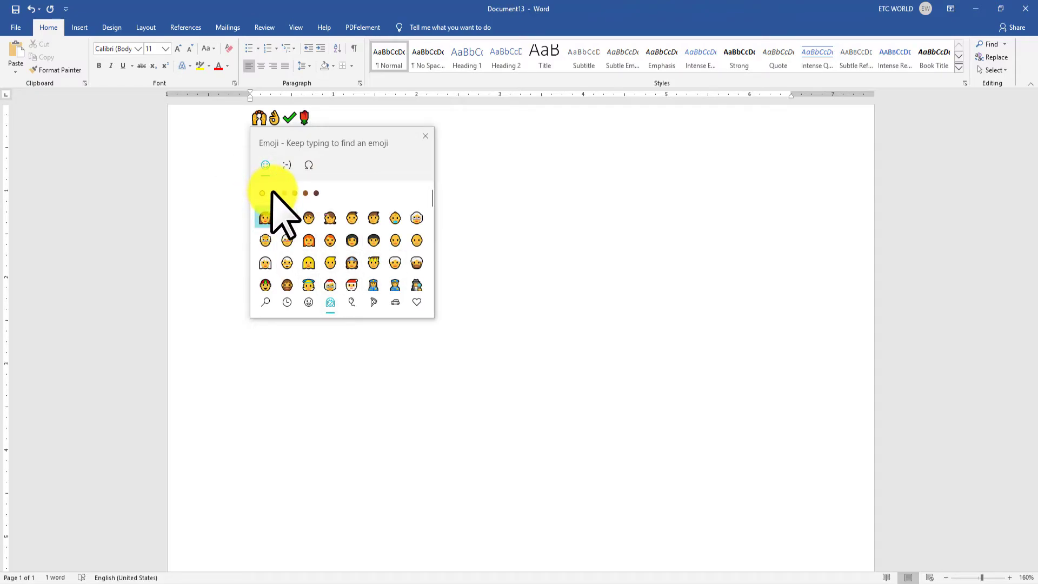
{"action": "left_click", "coordinate": [273, 193]}
{"action": "left_click", "coordinate": [395, 263]}
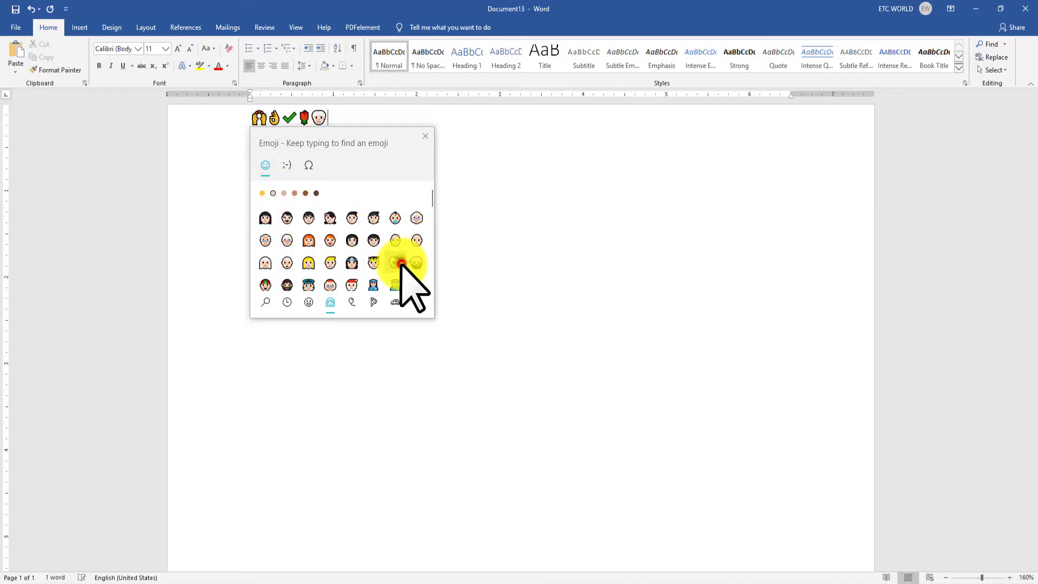
{"action": "left_click", "coordinate": [262, 193]}
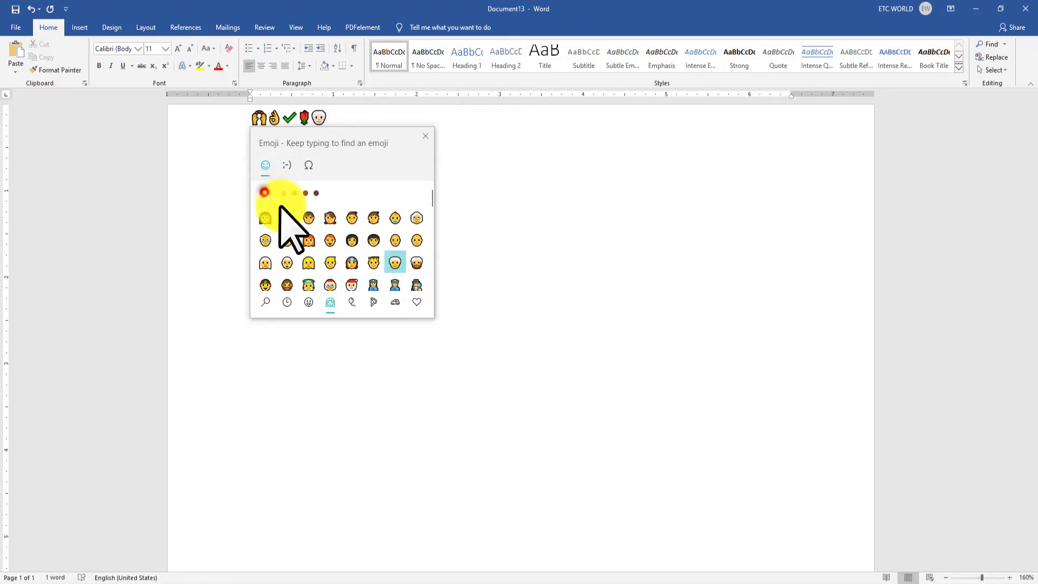
Step: Insert the yellow red-haired man emoji in the document, and switch the people emojis to a medium skin tone
{"action": "left_click", "coordinate": [327, 241]}
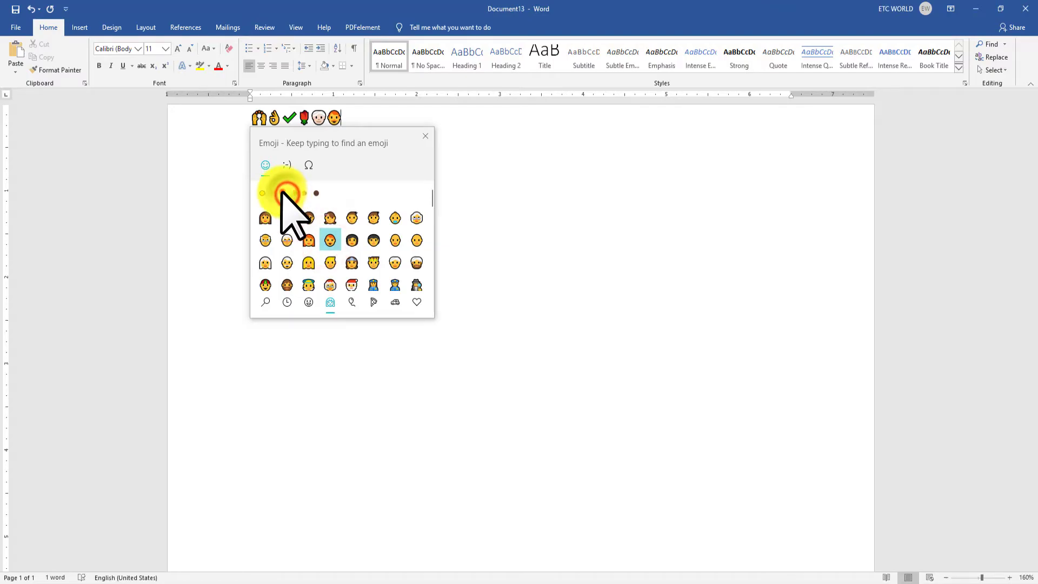
{"action": "left_click", "coordinate": [283, 192]}
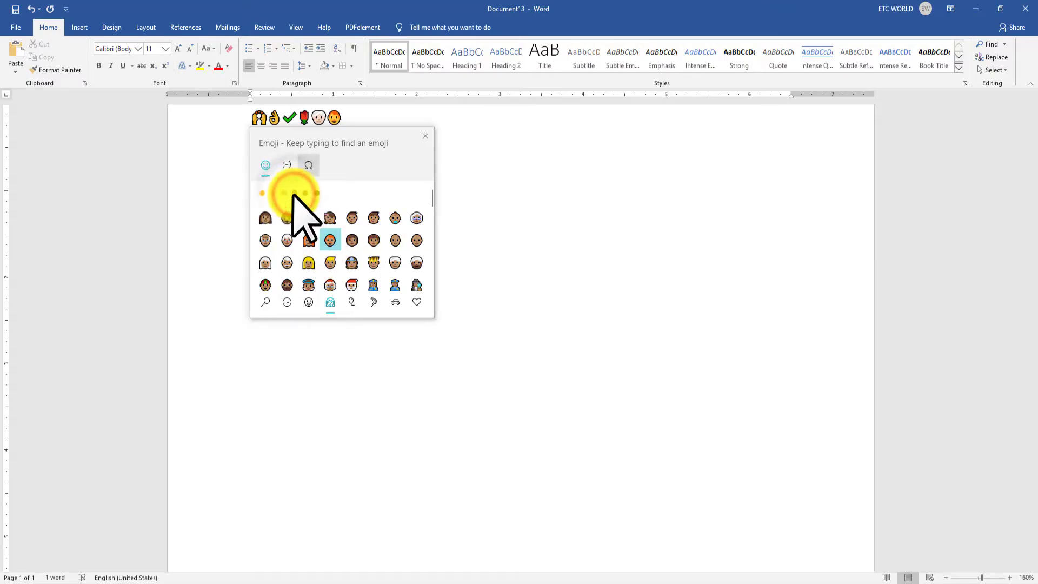
Step: Insert the kaomojis (●'◡'●) and (❁´◡`❁) from the recently used set after the emojis
{"action": "left_click", "coordinate": [282, 164]}
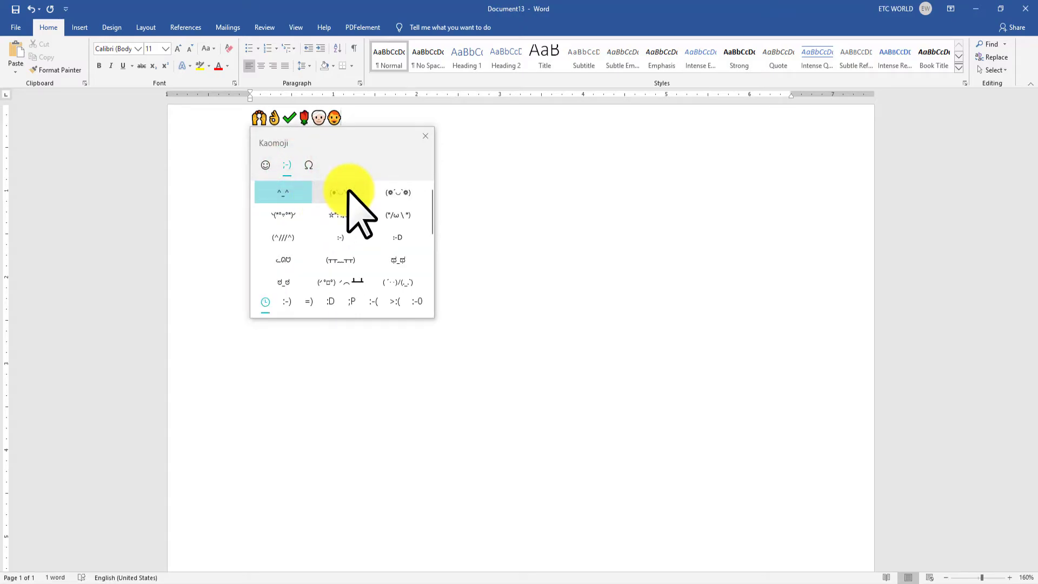
{"action": "left_click", "coordinate": [344, 190]}
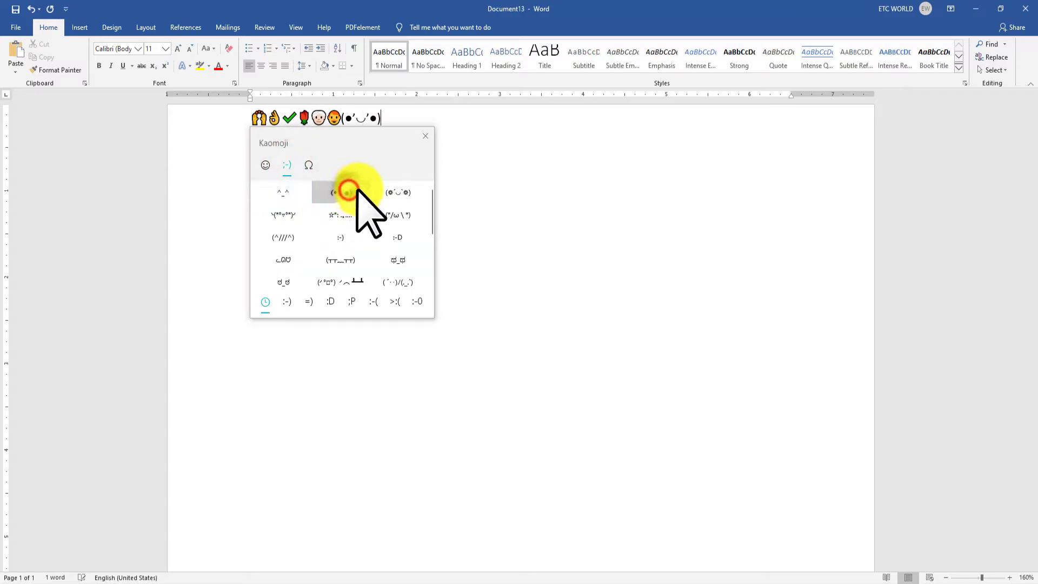
{"action": "left_click", "coordinate": [400, 187]}
Step: Insert the kaomojis o(*￣▽￣*)ブ, (´･･)ﾉ(._.`) and \(@^0^@)/ from the :D category in the document
{"action": "scroll", "coordinate": [402, 227], "scroll_direction": "down", "scroll_amount": 8}
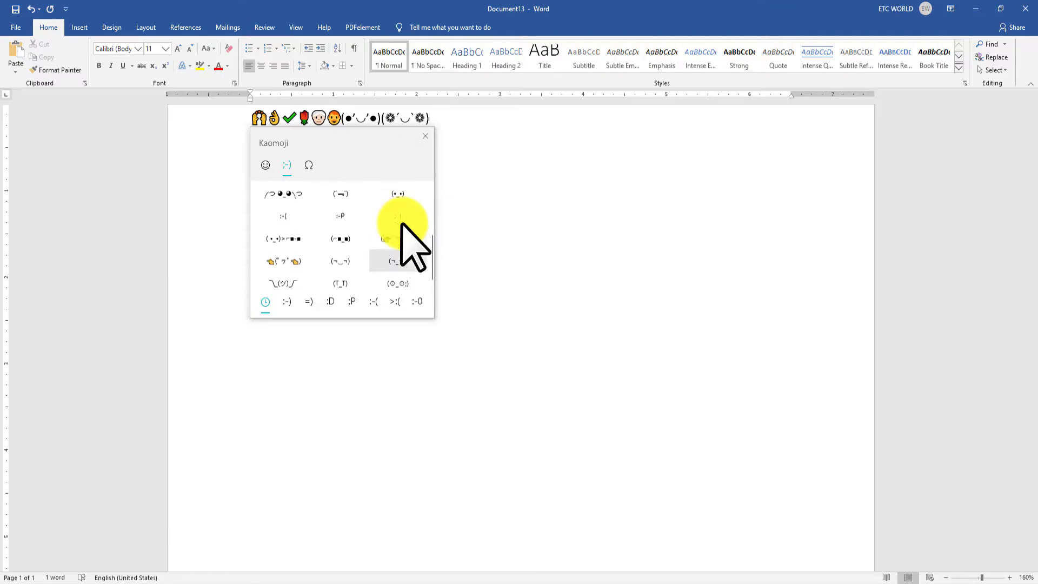
{"action": "left_click", "coordinate": [331, 300]}
{"action": "left_click", "coordinate": [341, 236]}
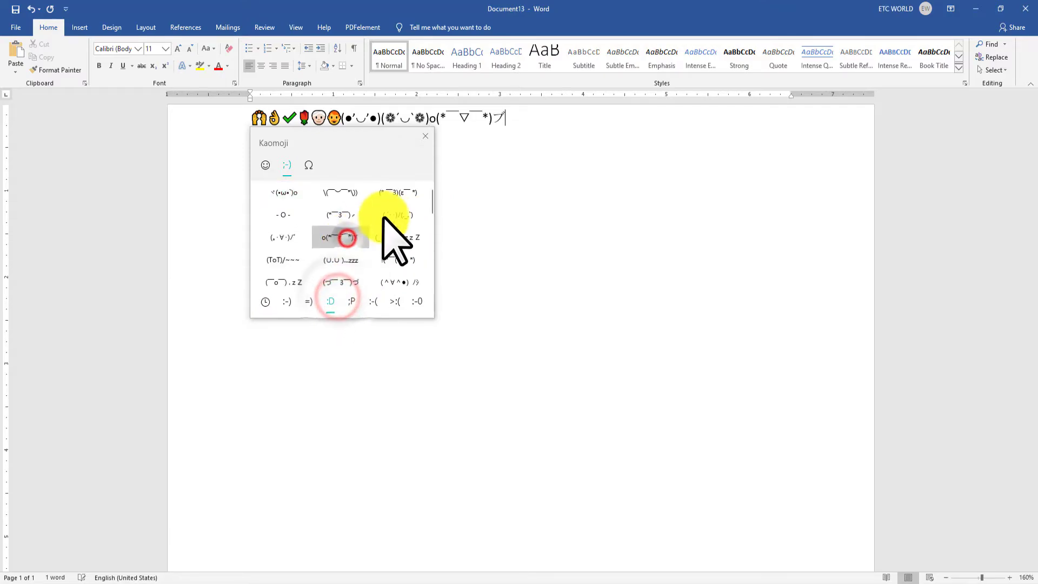
{"action": "left_click", "coordinate": [396, 213]}
{"action": "scroll", "coordinate": [378, 298], "scroll_direction": "down", "scroll_amount": 1}
{"action": "left_click", "coordinate": [340, 271]}
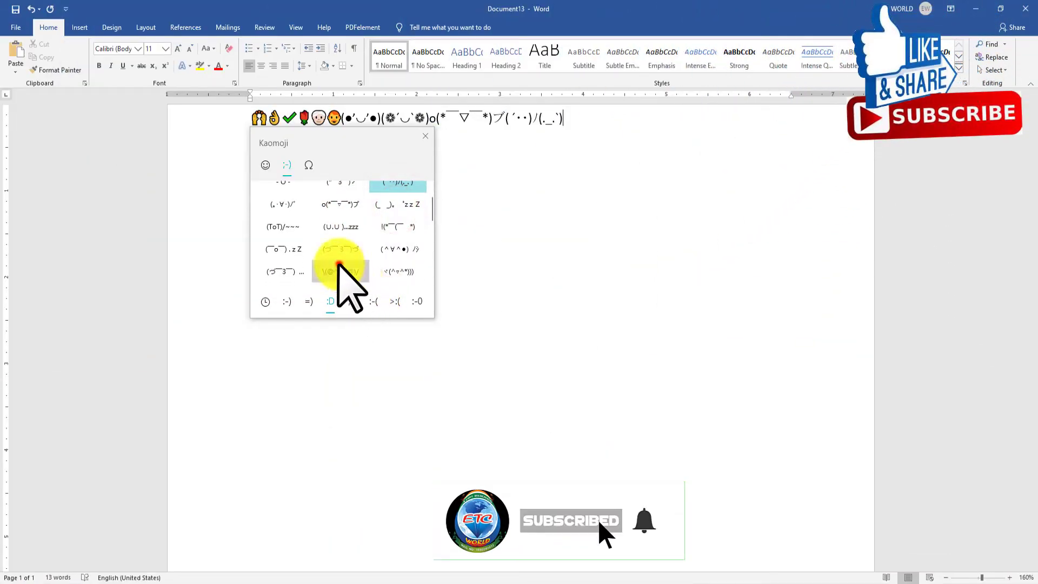
Step: Insert a dollar sign from the currency symbols after the kaomojis, and look through the other currency symbols
{"action": "left_click", "coordinate": [307, 165]}
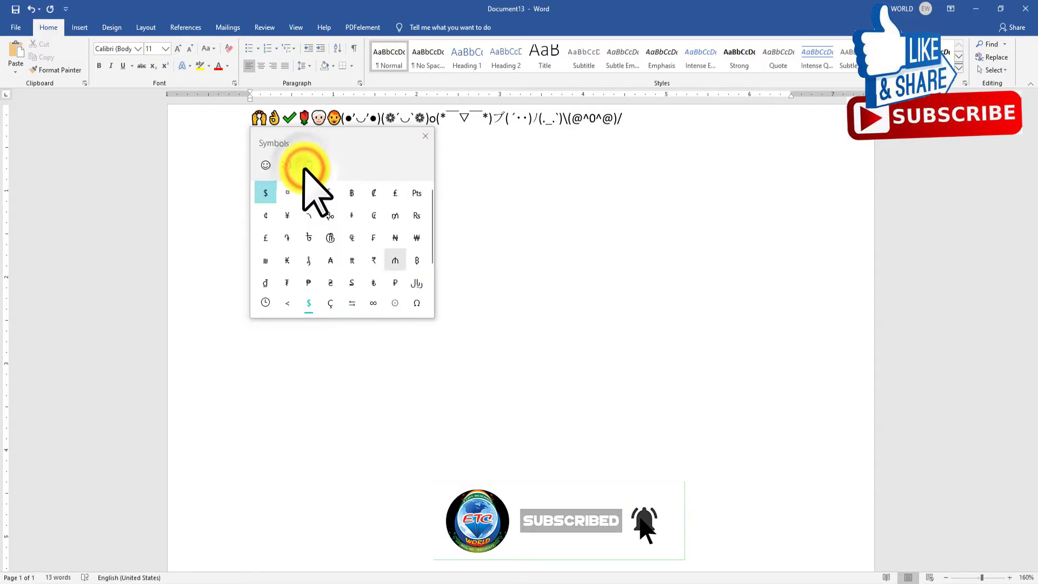
{"action": "left_click", "coordinate": [266, 192]}
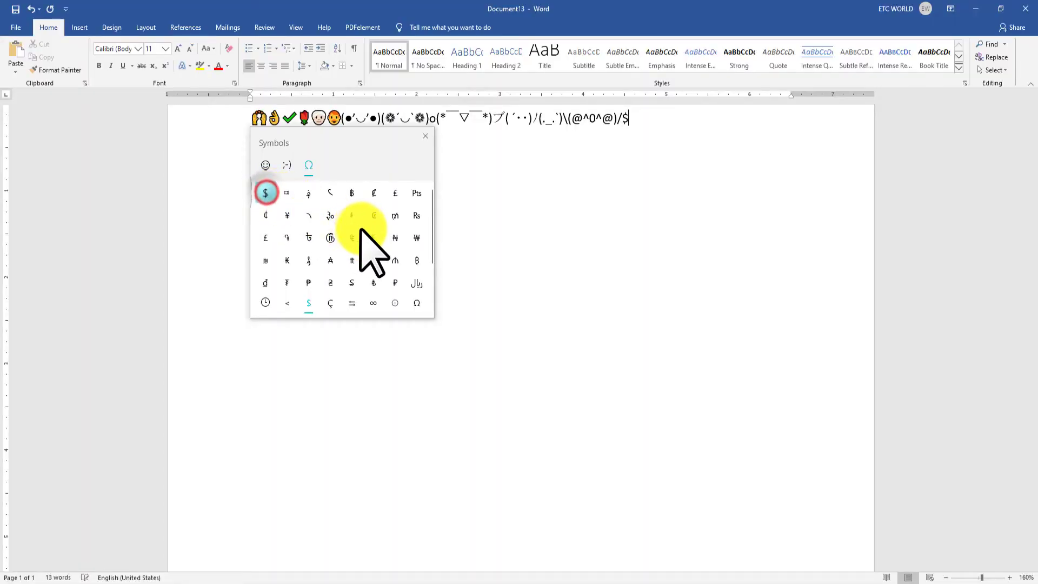
{"action": "scroll", "coordinate": [370, 249], "scroll_direction": "down", "scroll_amount": 1}
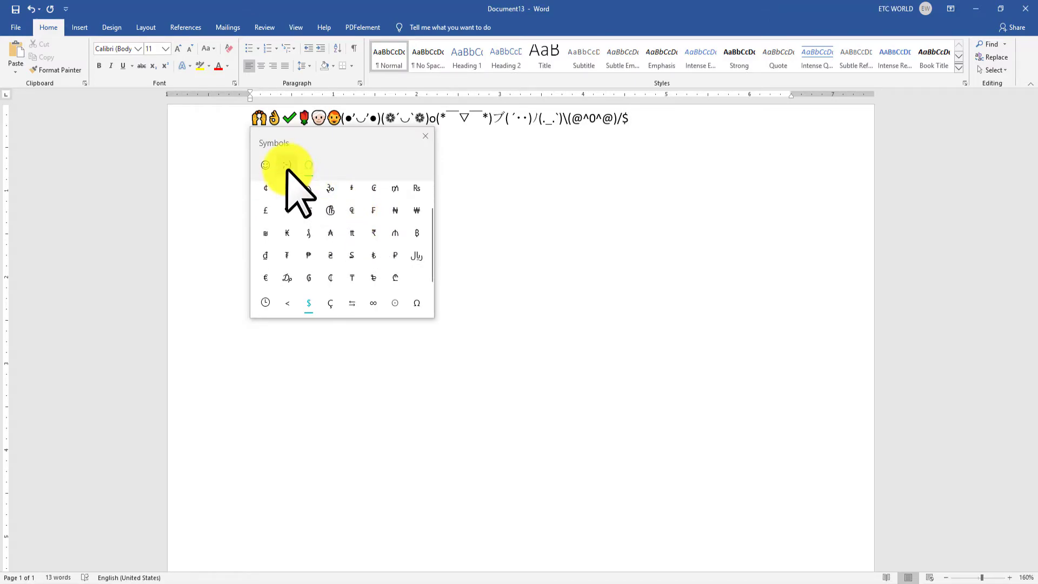
Step: Insert the ©, ®, ℗ and ™ symbols from the general punctuation symbols after the dollar sign
{"action": "left_click", "coordinate": [287, 302]}
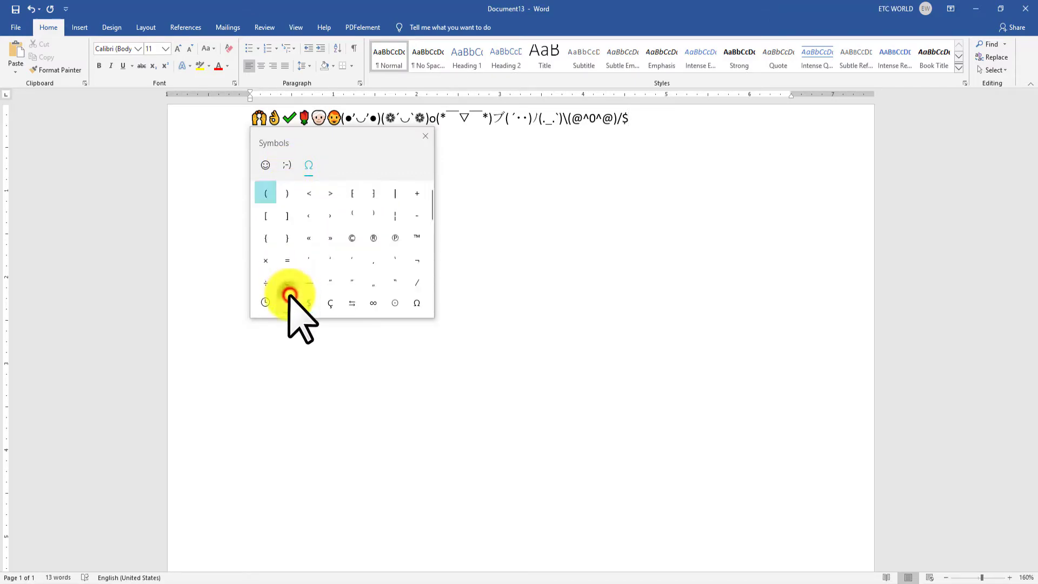
{"action": "left_click", "coordinate": [352, 238]}
{"action": "left_click", "coordinate": [374, 238]}
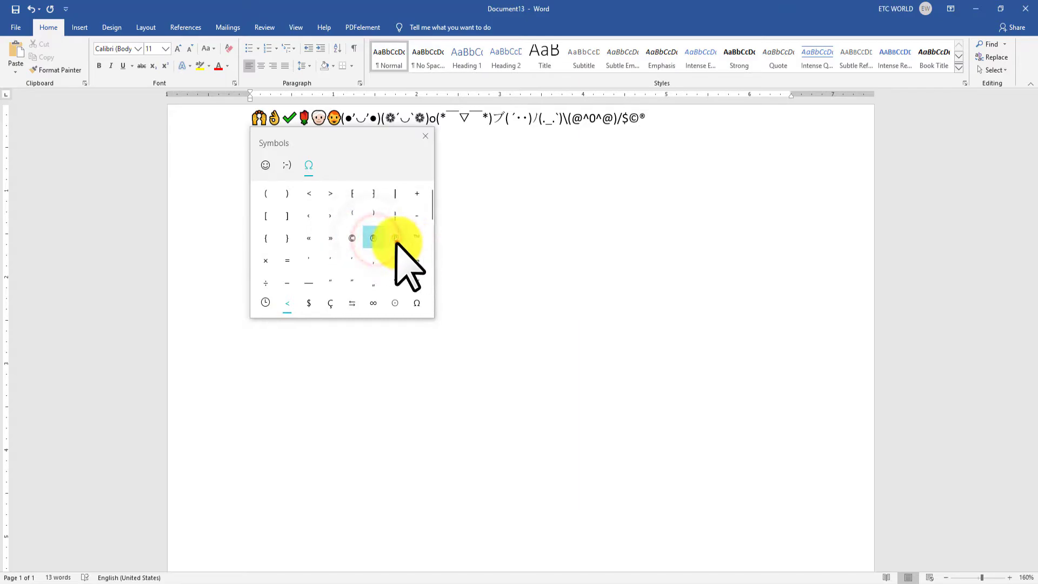
{"action": "left_click", "coordinate": [395, 238]}
{"action": "left_click", "coordinate": [416, 238]}
Step: Insert the ×, ÷, – and = symbols after the trademark sign, and close the emoji panel
{"action": "scroll", "coordinate": [331, 265], "scroll_direction": "down", "scroll_amount": 1}
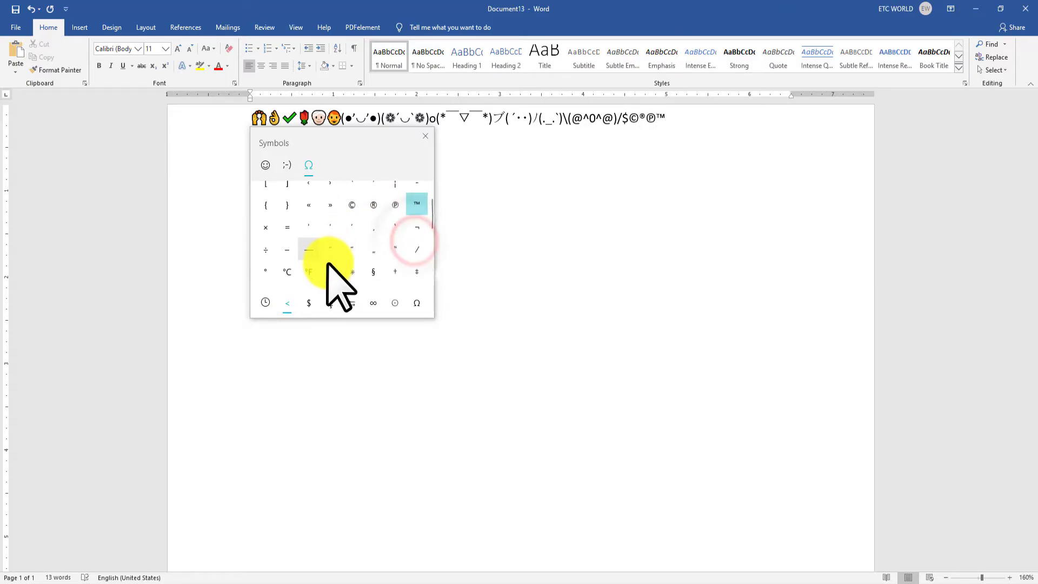
{"action": "left_click", "coordinate": [266, 228]}
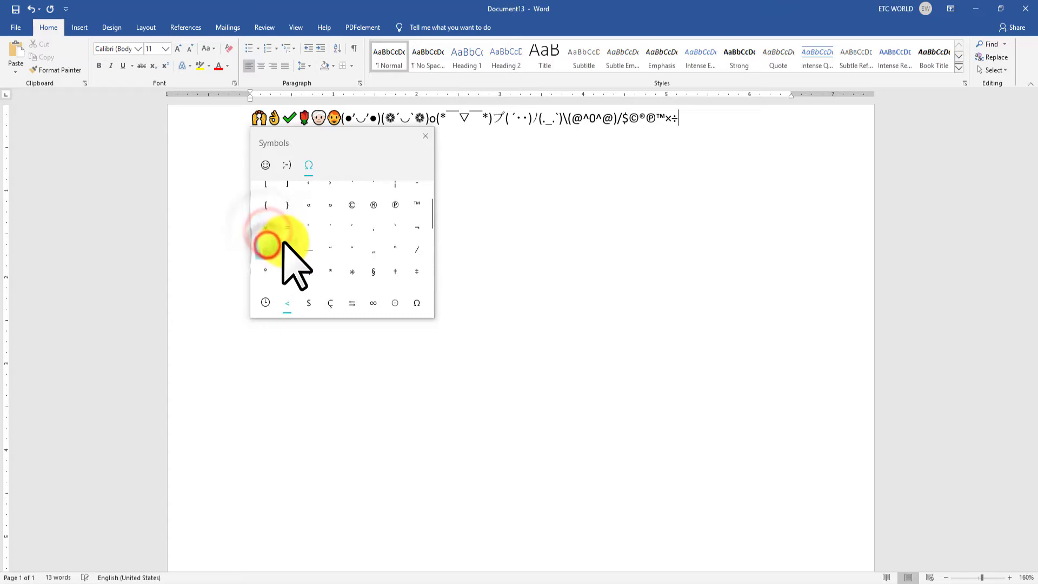
{"action": "left_click", "coordinate": [266, 248]}
{"action": "left_click", "coordinate": [288, 249]}
{"action": "left_click", "coordinate": [288, 229]}
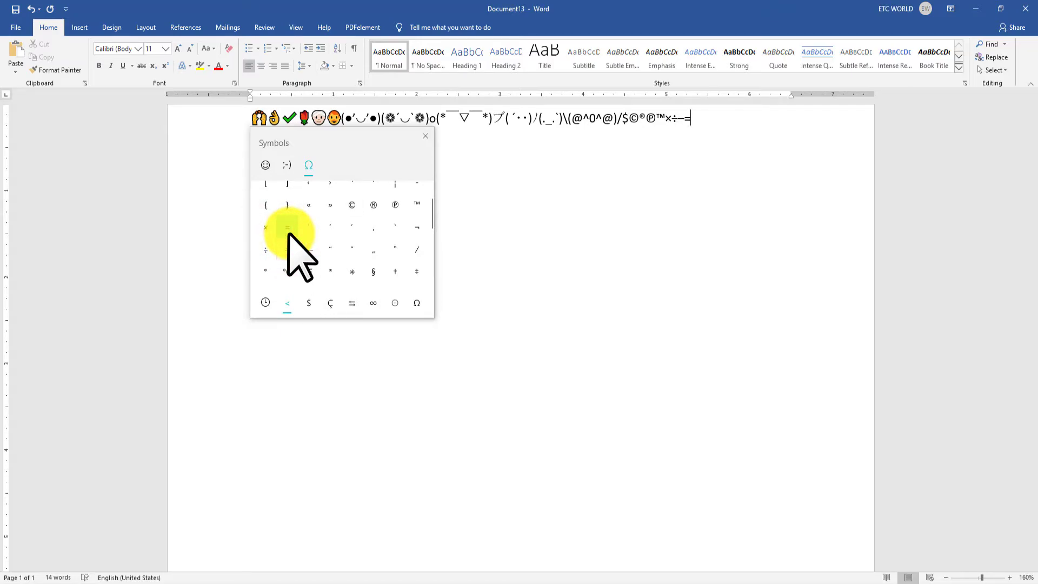
{"action": "left_click", "coordinate": [424, 134]}
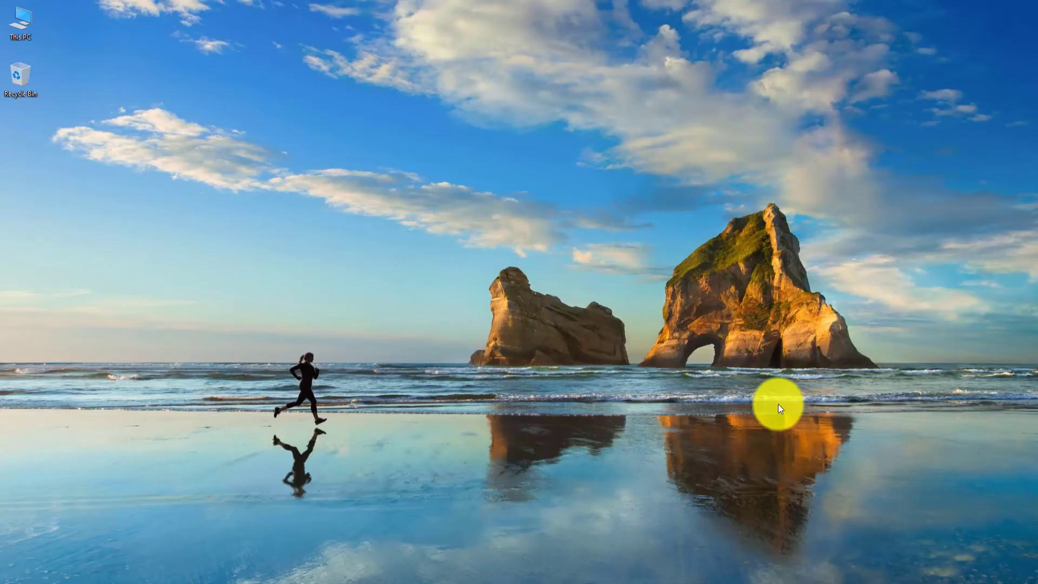
Step: Open and close the Start menu several times from the desktop
{"action": "key", "text": "super"}
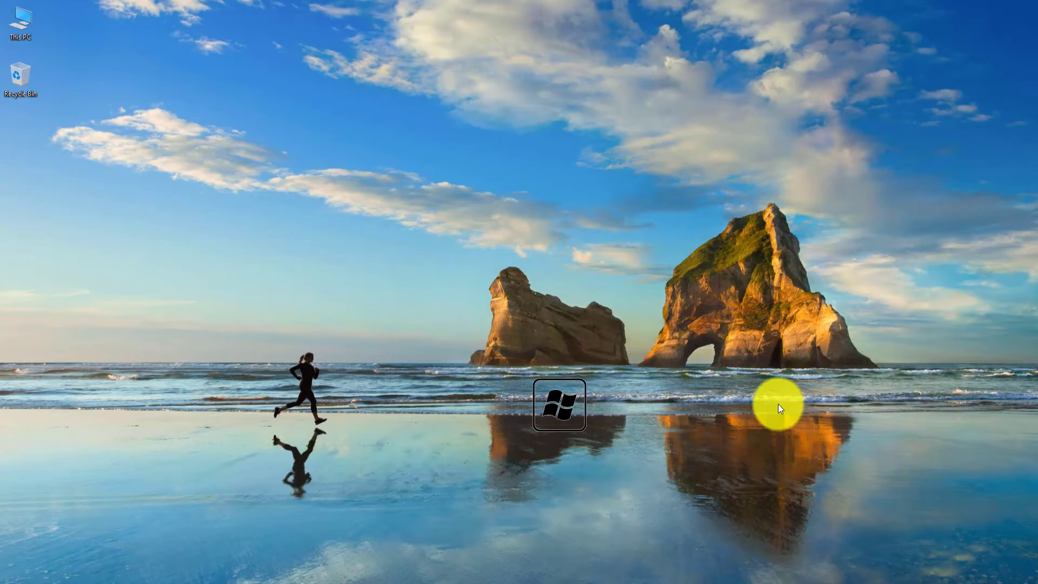
{"action": "key", "text": "ctrl+Escape"}
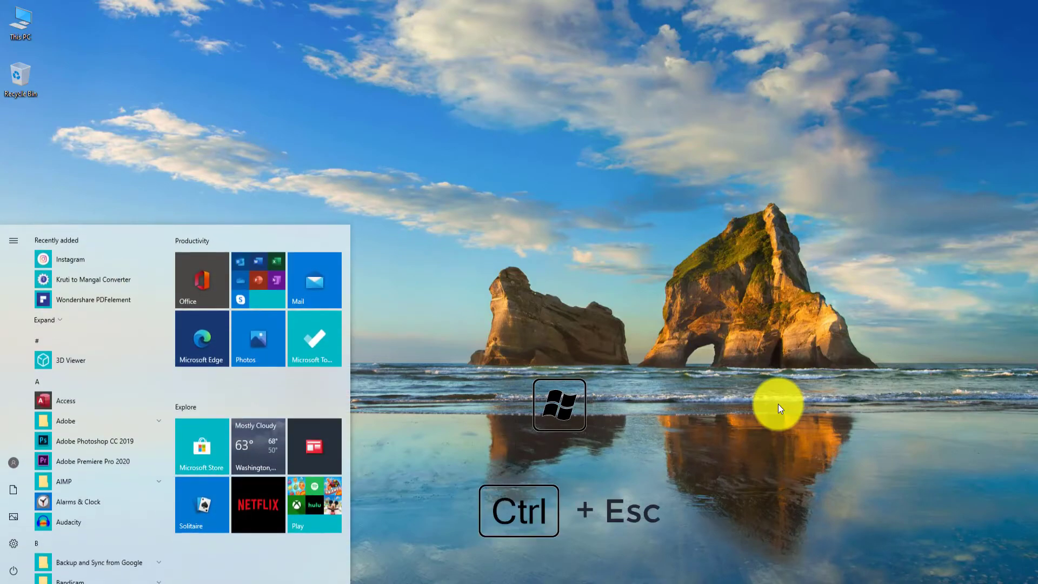
{"action": "key", "text": "ctrl+Escape"}
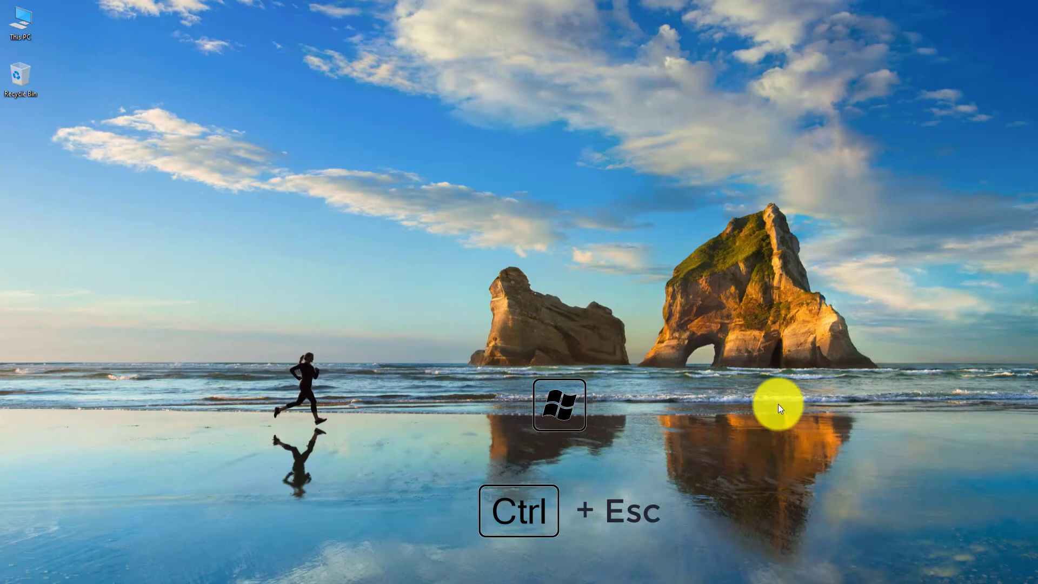
{"action": "key", "text": "ctrl+Escape"}
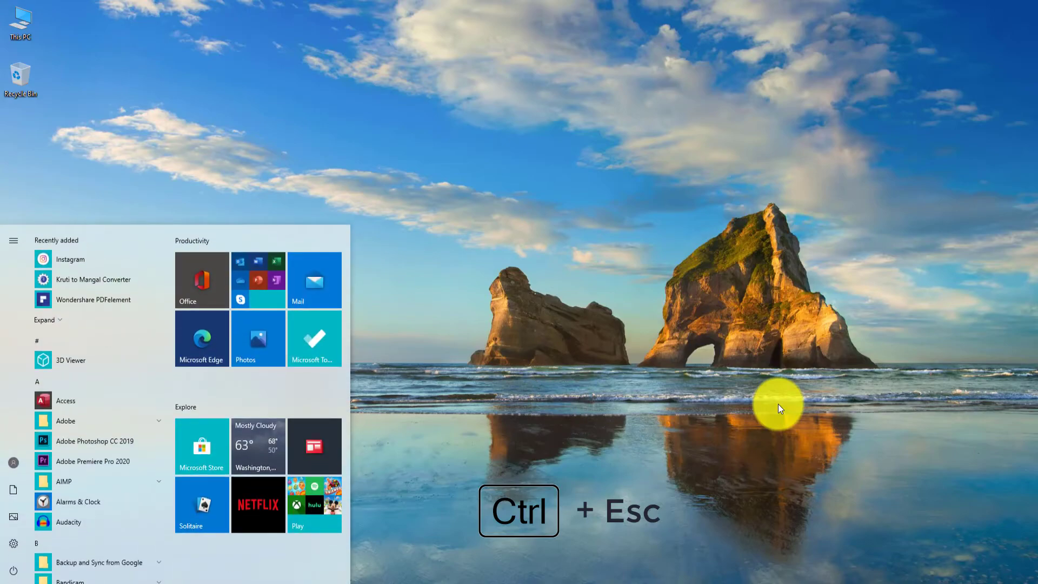
{"action": "key", "text": "ctrl+Escape"}
{"action": "key", "text": "ctrl+Escape"}
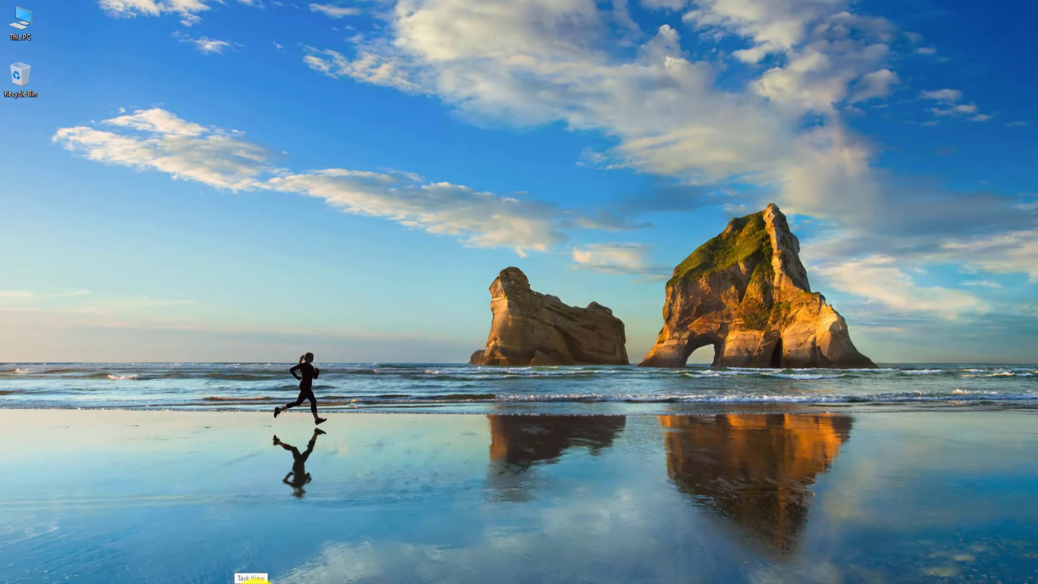
Step: Open Task View, leave it, and reopen it to switch to Desktop 3
{"action": "left_click", "coordinate": [251, 581]}
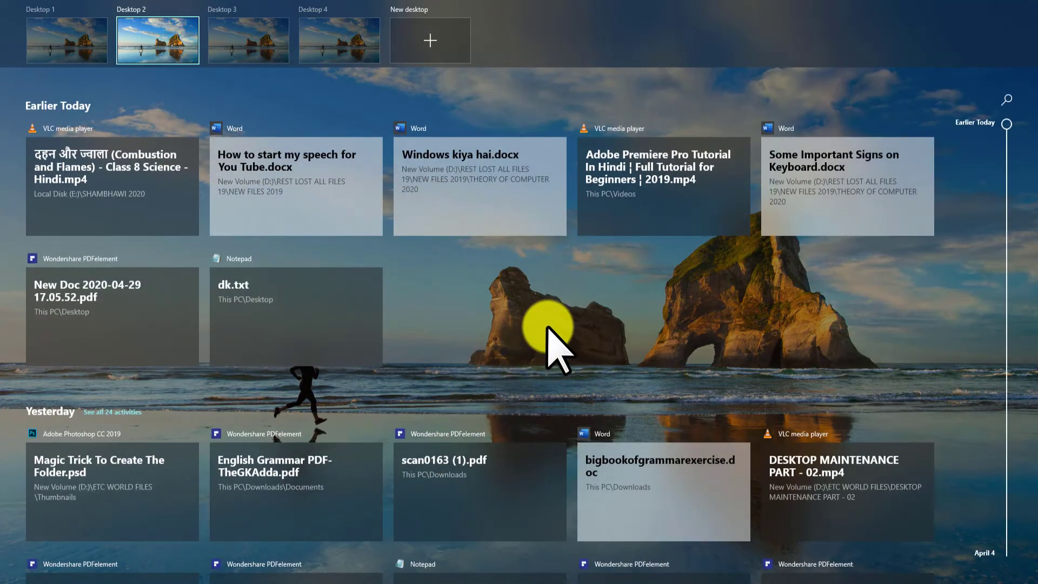
{"action": "left_click", "coordinate": [548, 329]}
{"action": "key", "text": "super+Tab"}
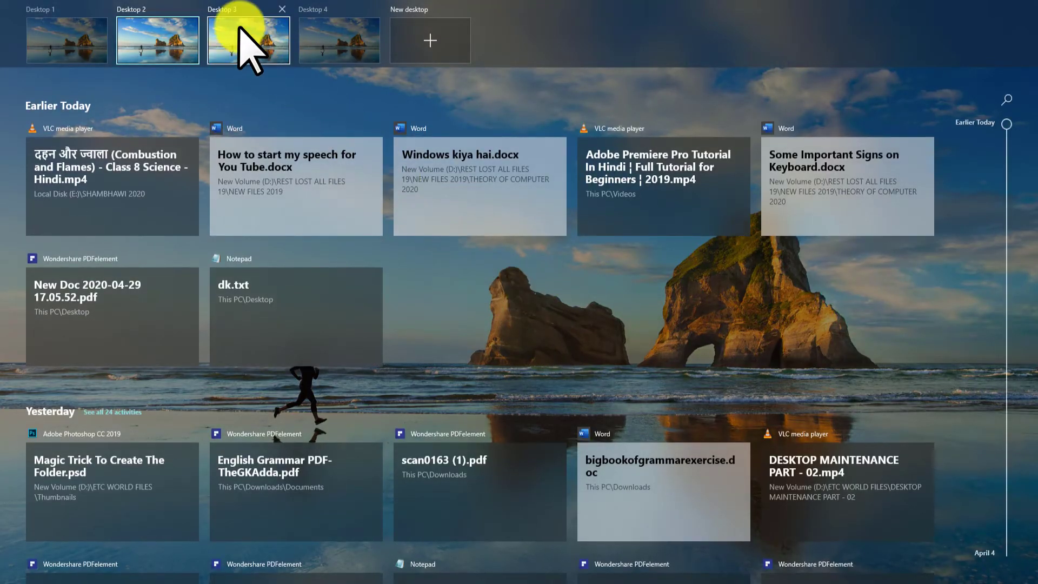
{"action": "left_click", "coordinate": [239, 30]}
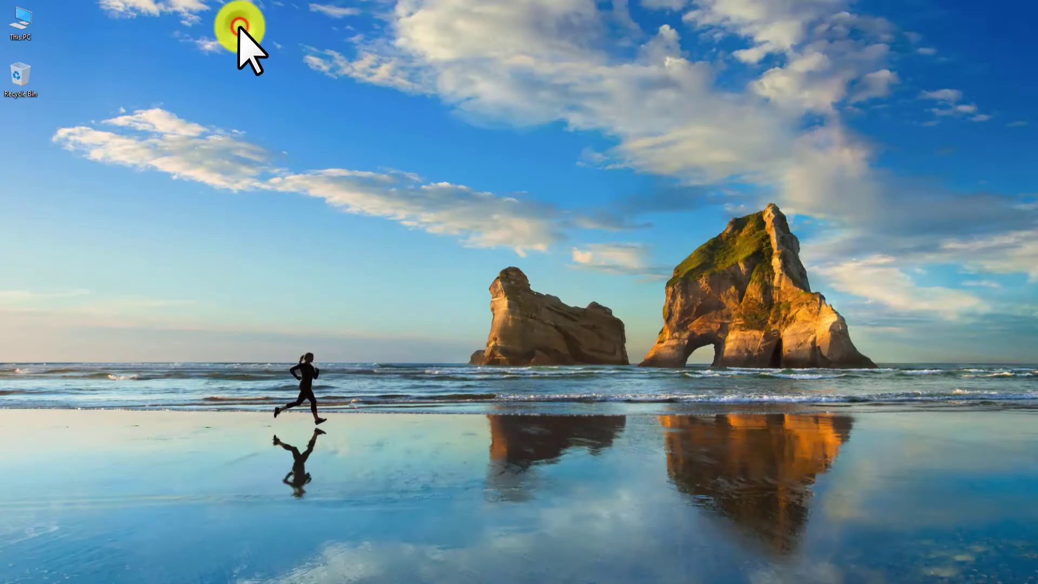
Step: Add two virtual desktops in Task View and make the last one current
{"action": "key", "text": "super+Tab"}
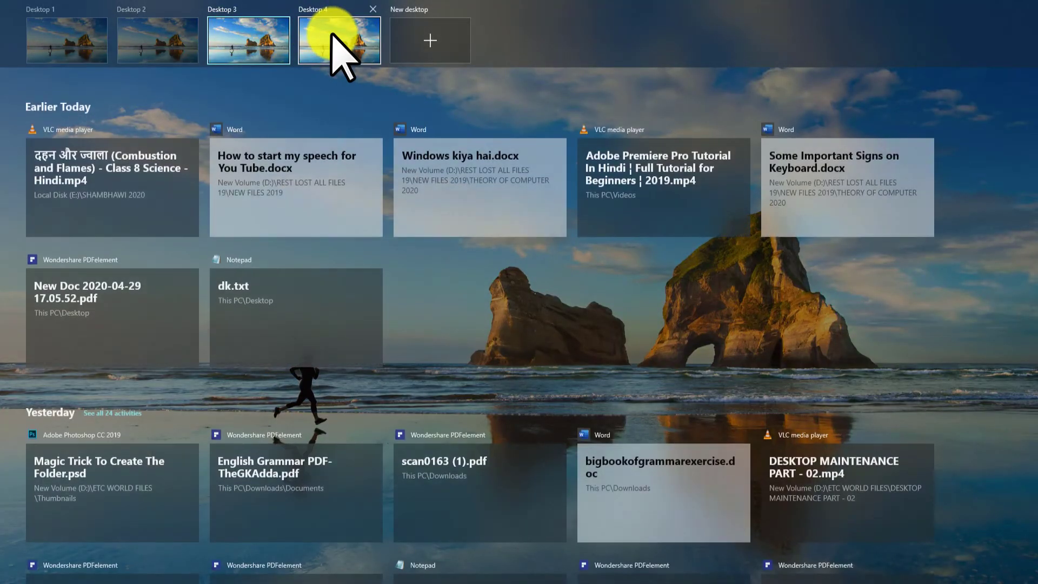
{"action": "left_click", "coordinate": [408, 35]}
{"action": "left_click", "coordinate": [521, 37]}
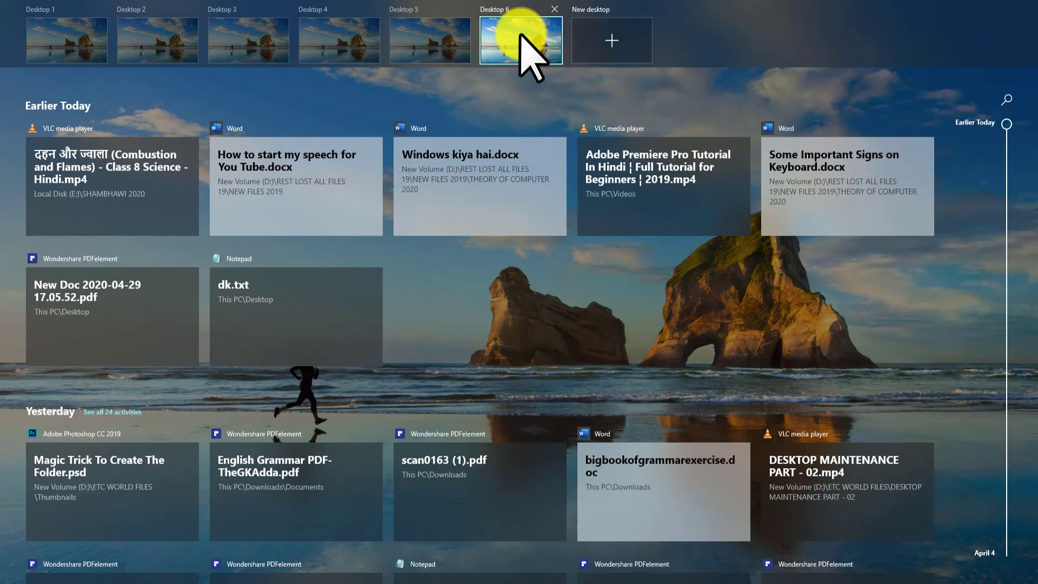
Step: Go back through the virtual desktops one by one to Desktop 2, and leave Task View on it
{"action": "key", "text": "ctrl+super+Left"}
{"action": "key", "text": "ctrl+super+Left"}
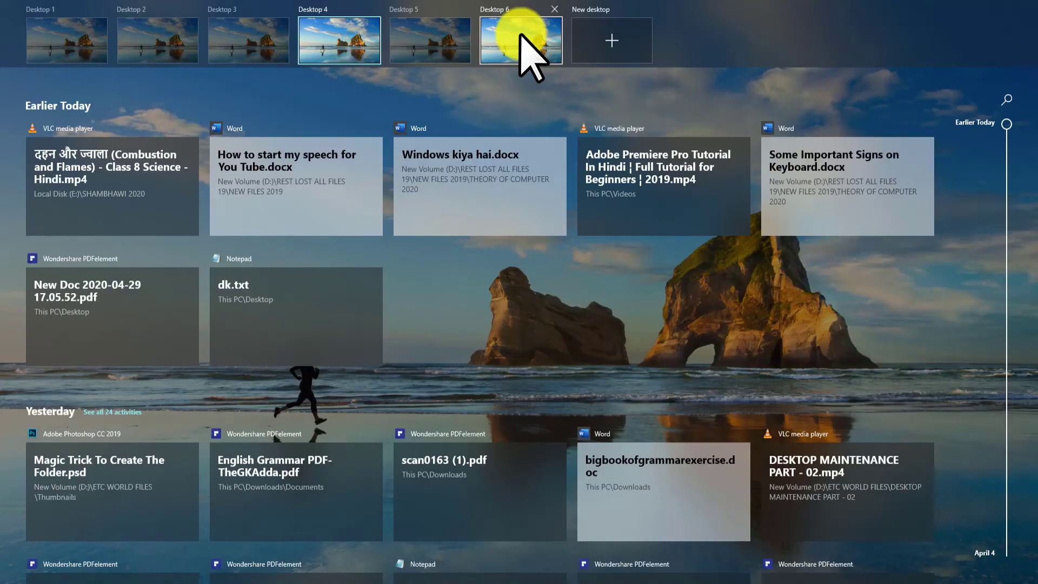
{"action": "key", "text": "ctrl+super+Left"}
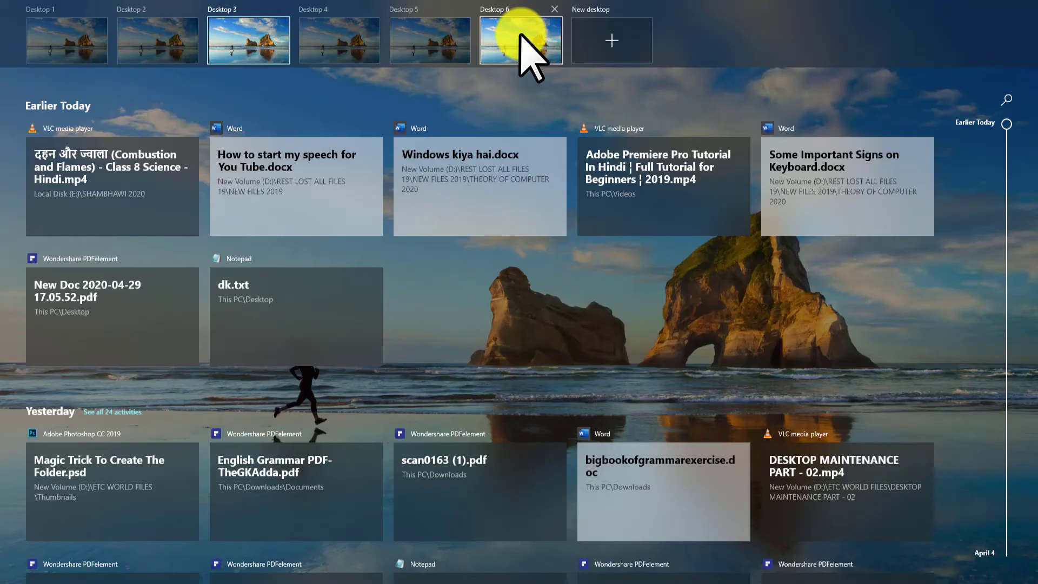
{"action": "key", "text": "ctrl+super+Left"}
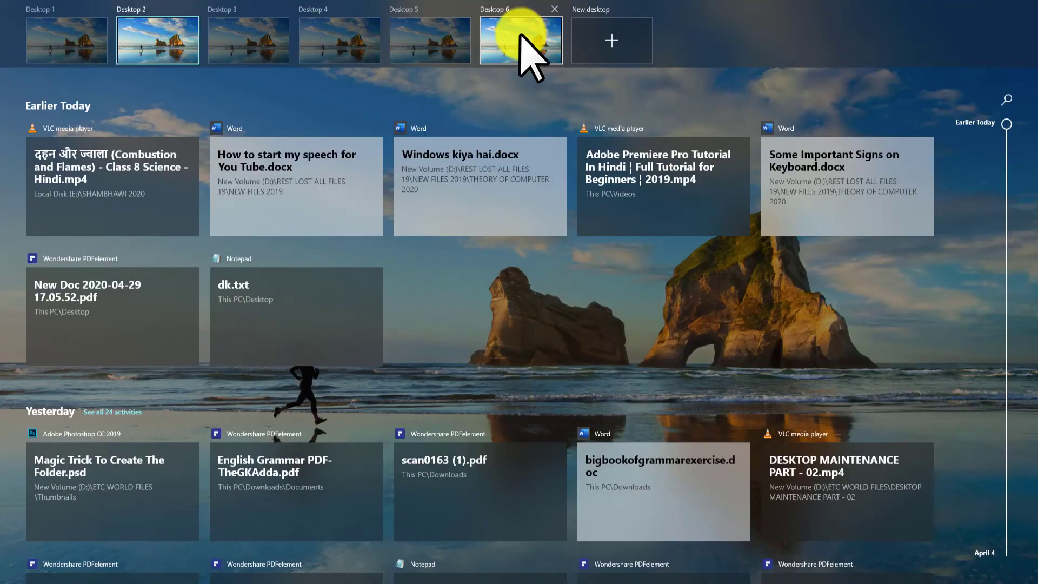
{"action": "left_click", "coordinate": [196, 37]}
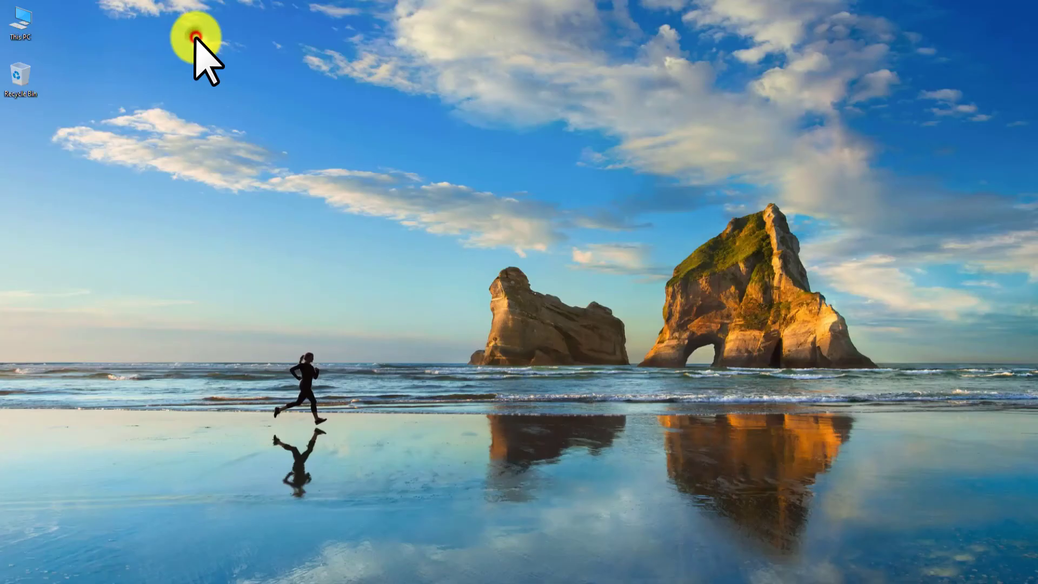
Step: Open This PC from the desktop, restore it to a smaller window, and close it
{"action": "double_click", "coordinate": [21, 24]}
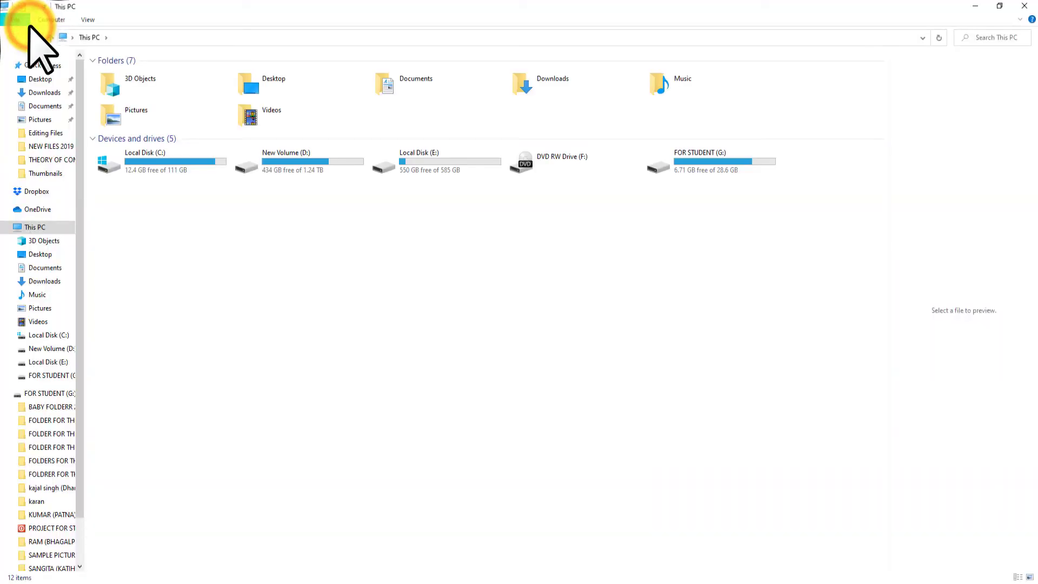
{"action": "left_click_drag", "start_coordinate": [499, 8], "coordinate": [449, 11]}
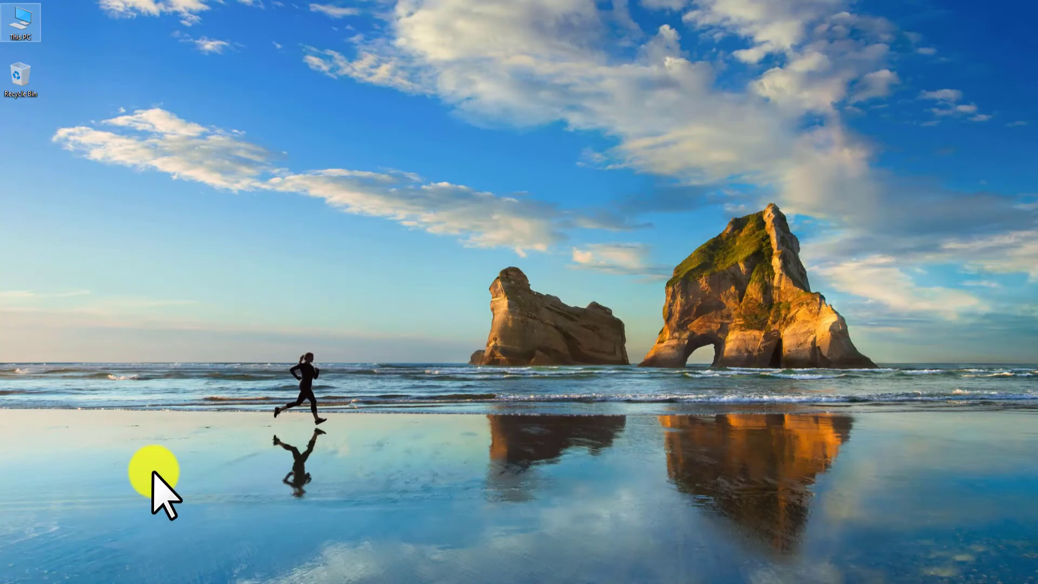
{"action": "key", "text": "Return"}
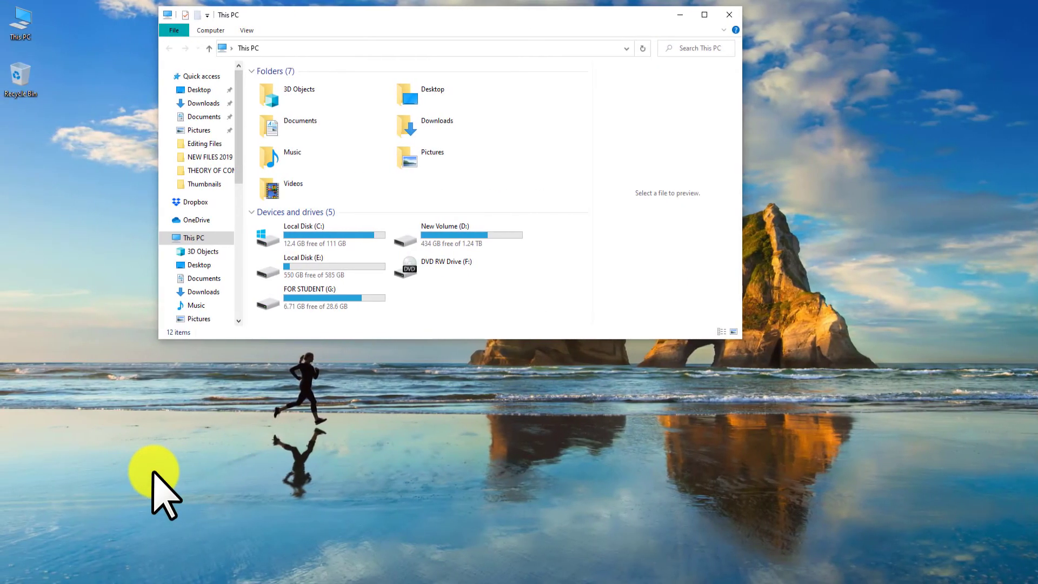
{"action": "left_click", "coordinate": [729, 15]}
Step: Open Word with blank documents on Desktop 2 and Desktop 4, and enter "Desktop 2" and "Desktop 4" in them as labels
{"action": "key", "text": "super"}
{"action": "left_click", "coordinate": [549, 211]}
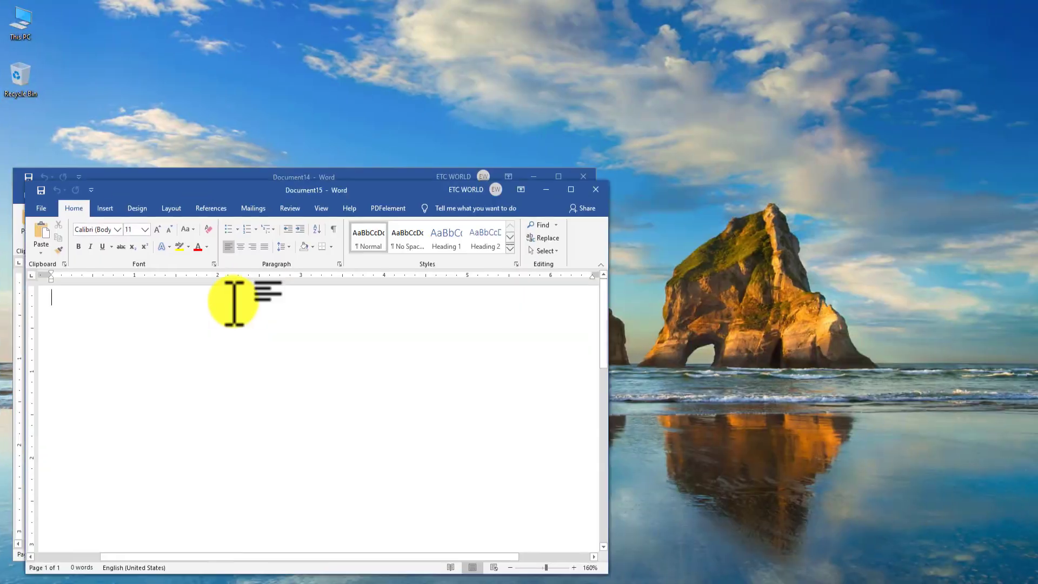
{"action": "type", "text": "Desktop 2"}
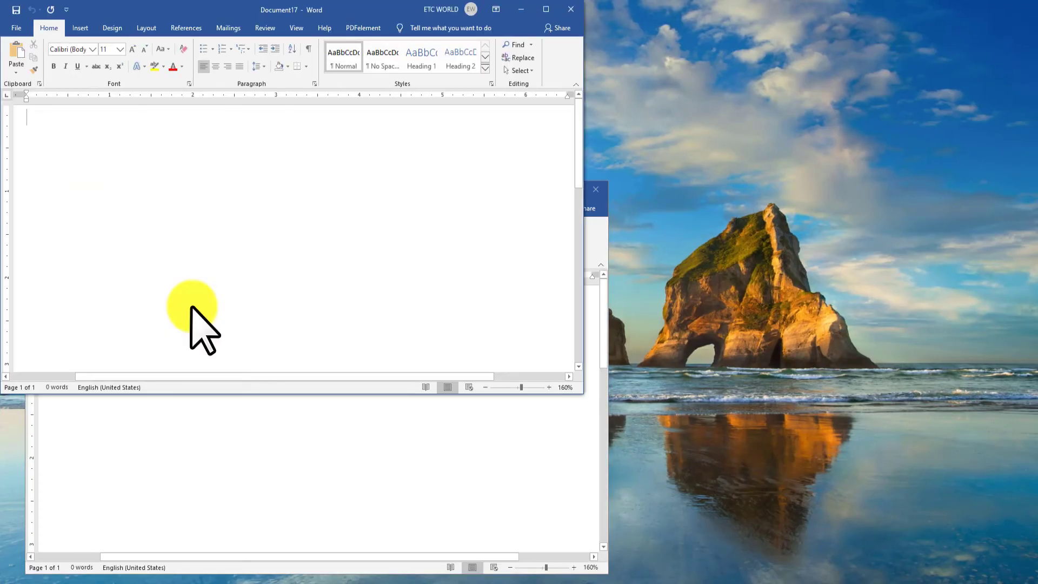
{"action": "type", "text": "Desktop 4"}
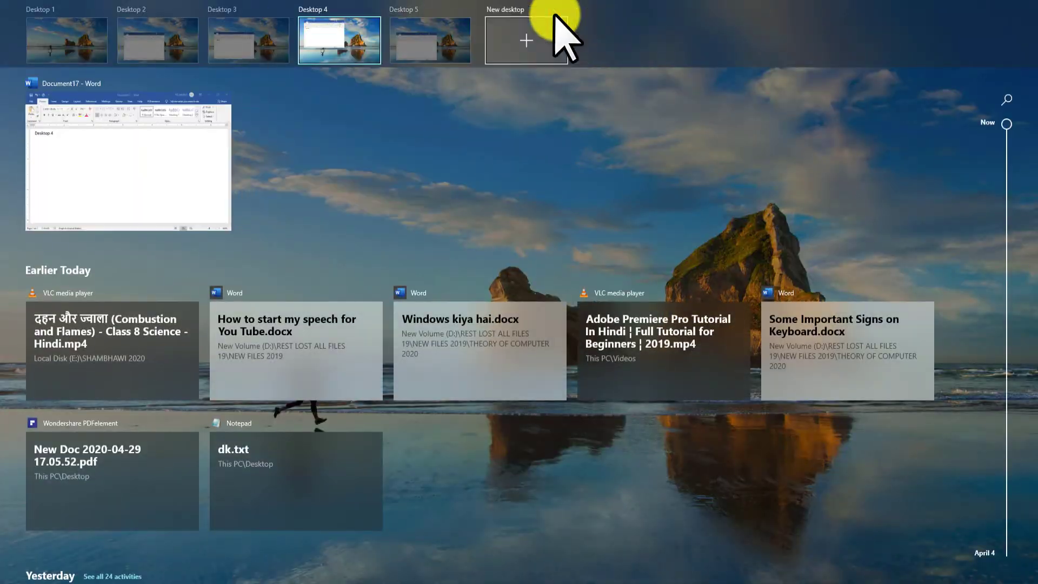
Step: Switch to Desktop 5 from Task View, and step back through the virtual desktops to Desktop 2 without using Task View
{"action": "left_click", "coordinate": [414, 40]}
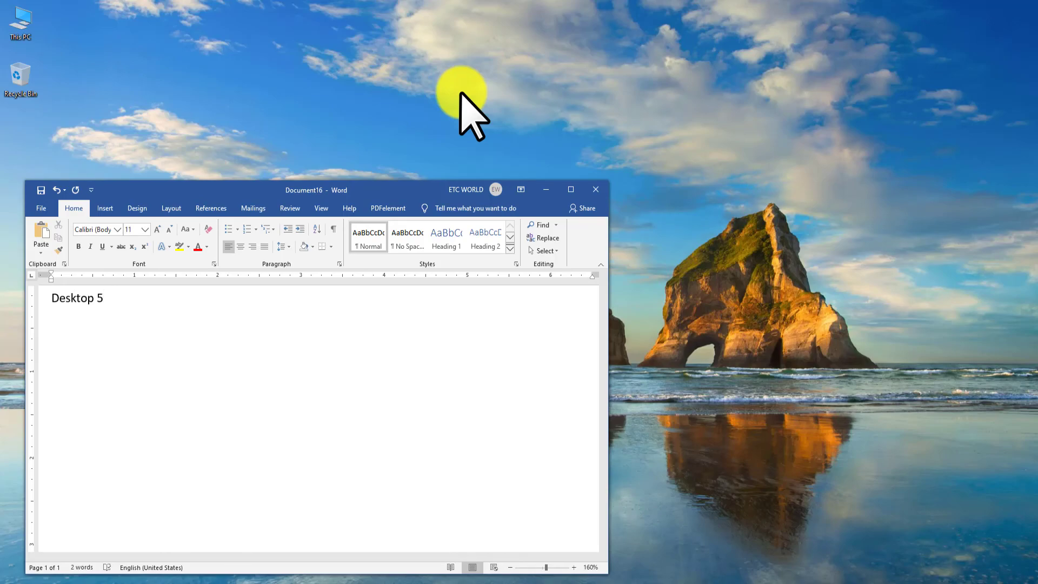
{"action": "key", "text": "ctrl+super+Left"}
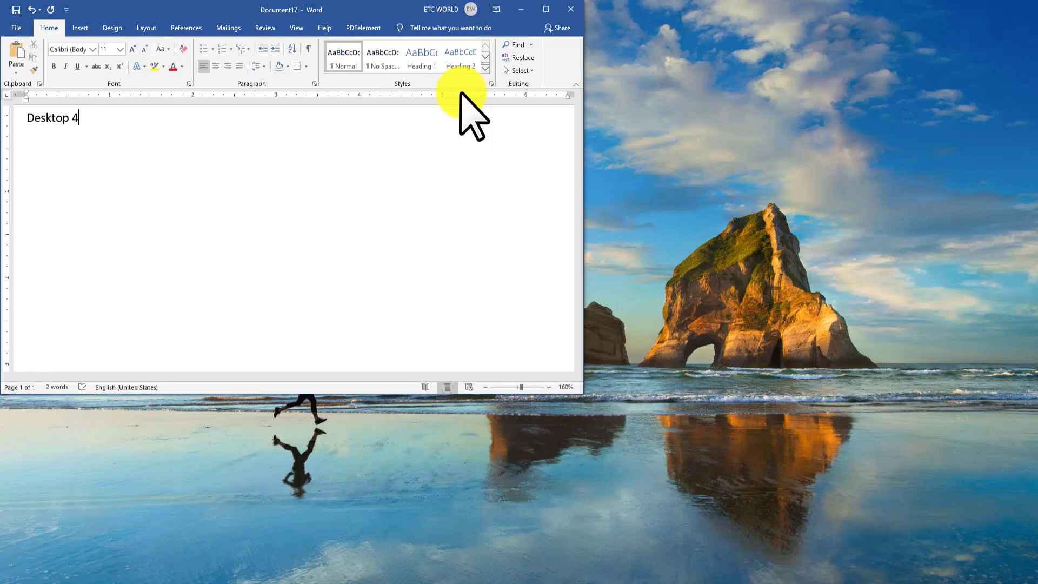
{"action": "key", "text": "ctrl+super+Right"}
{"action": "key", "text": "ctrl+super+Left"}
{"action": "key", "text": "ctrl+super+Left"}
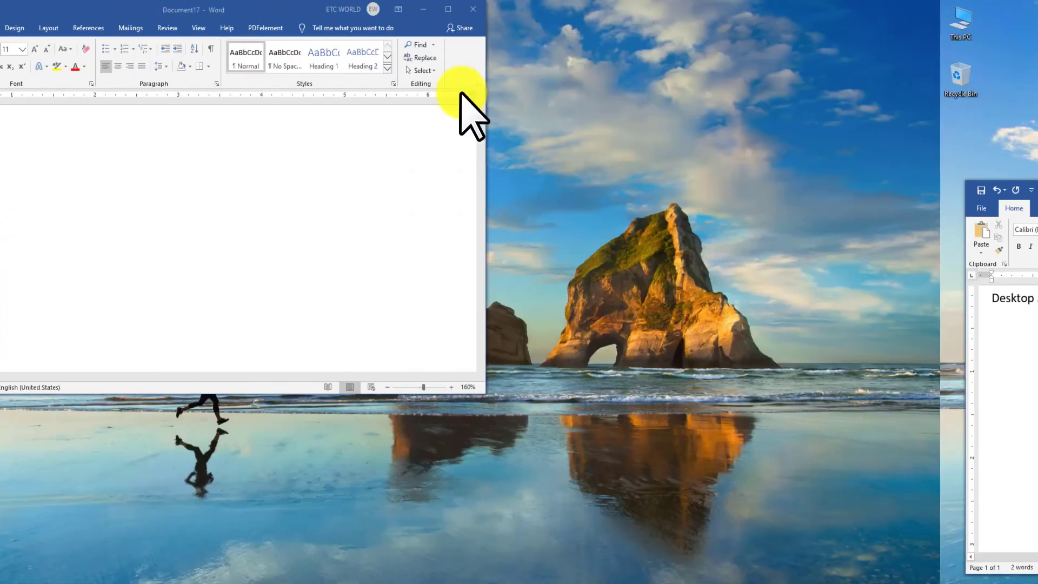
{"action": "key", "text": "ctrl+super+Left"}
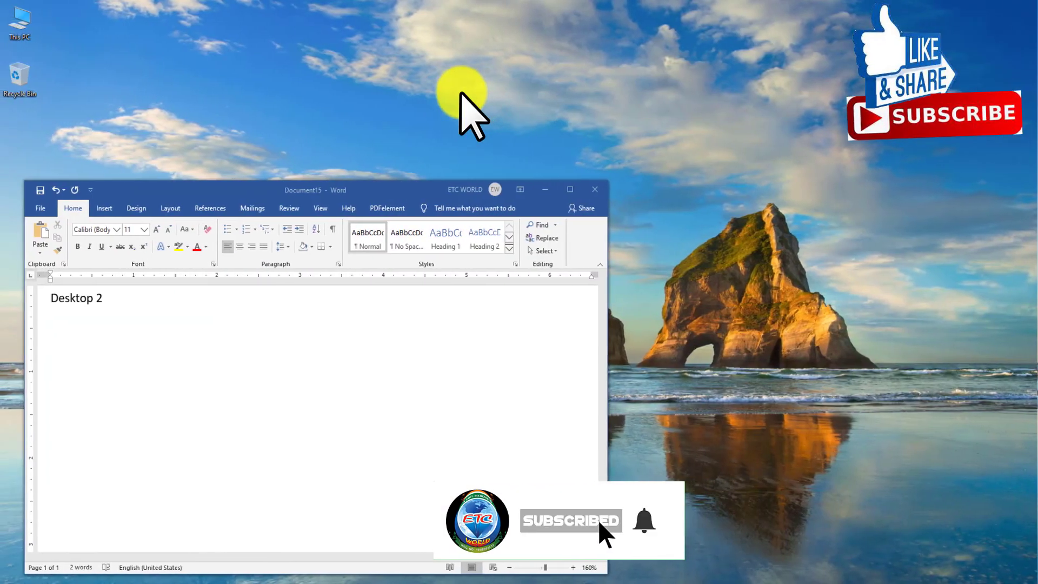
Step: Step forward through the virtual desktops from Desktop 2 to Desktop 5
{"action": "key", "text": "ctrl+super+Right"}
{"action": "key", "text": "ctrl+super+Right"}
{"action": "key", "text": "ctrl+super+Right"}
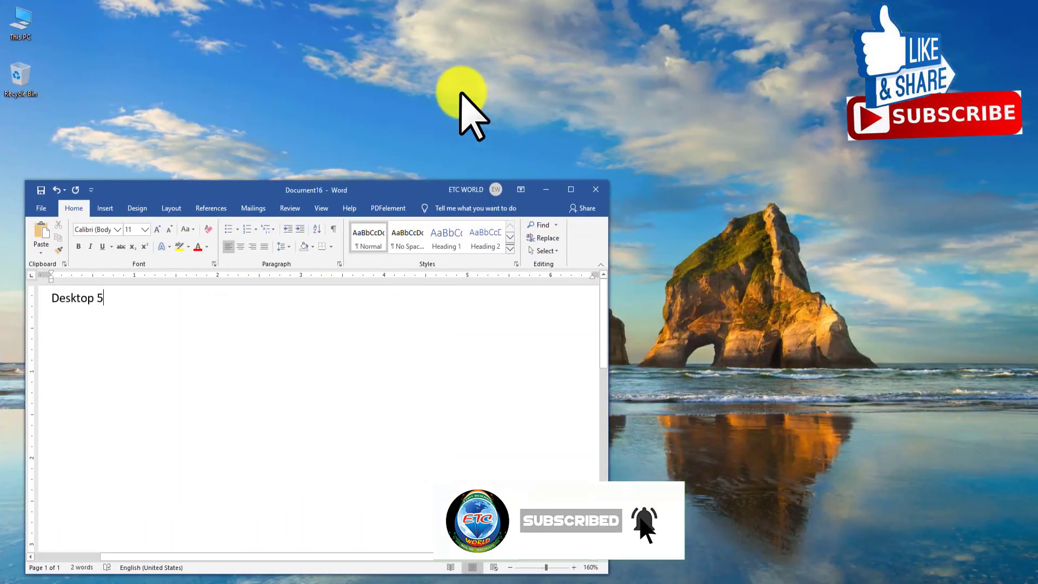
Step: Step back through all virtual desktops to Desktop 1, and return forward to Desktop 2
{"action": "key", "text": "ctrl+super+Left"}
{"action": "key", "text": "ctrl+super+Left"}
{"action": "key", "text": "ctrl+super+Left"}
{"action": "key", "text": "ctrl+super+Left"}
{"action": "key", "text": "ctrl+super+Right"}
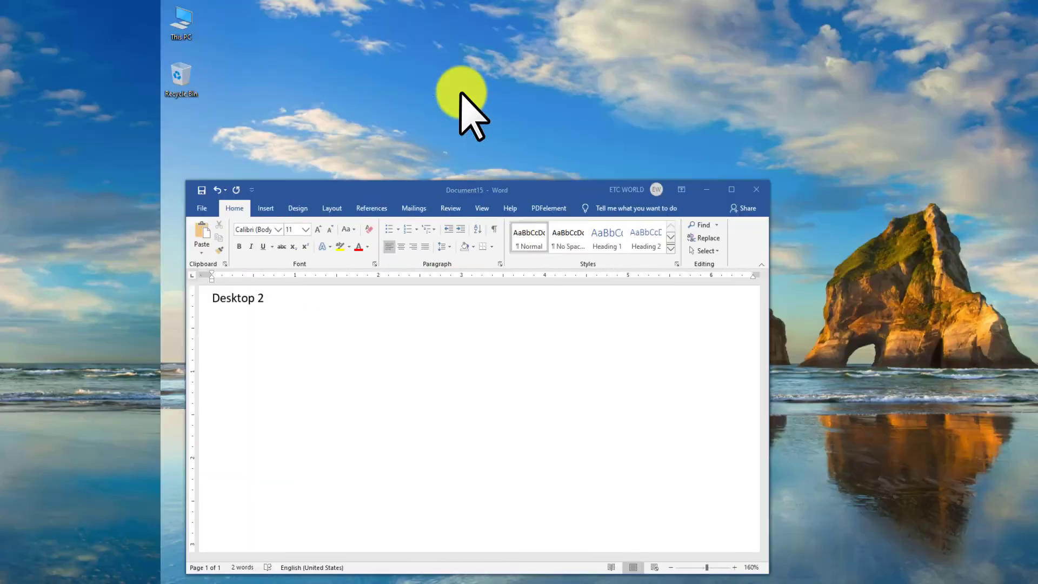